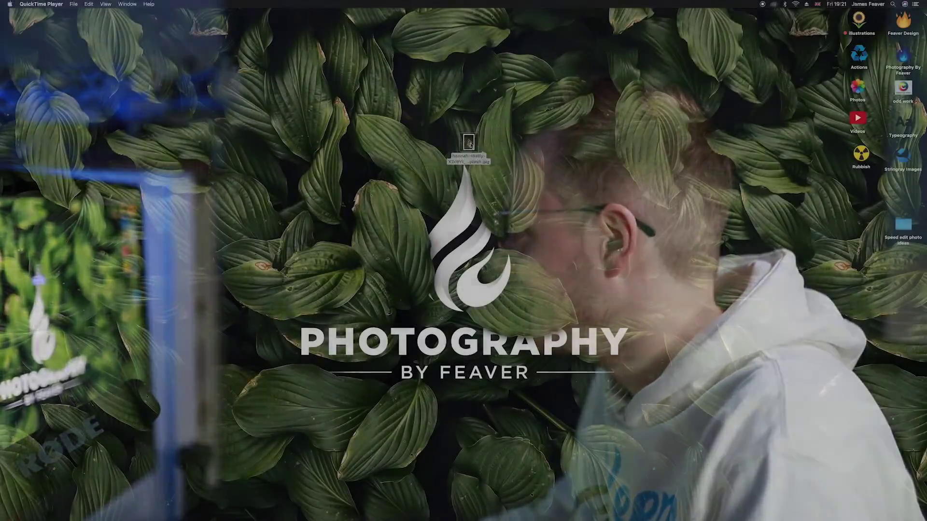
Open the desktop photo of the seated woman in Photoshop and add a Hue/Saturation adjustment layer above it
{"action": "left_click_drag", "start_coordinate": [469, 142], "coordinate": [473, 146]}
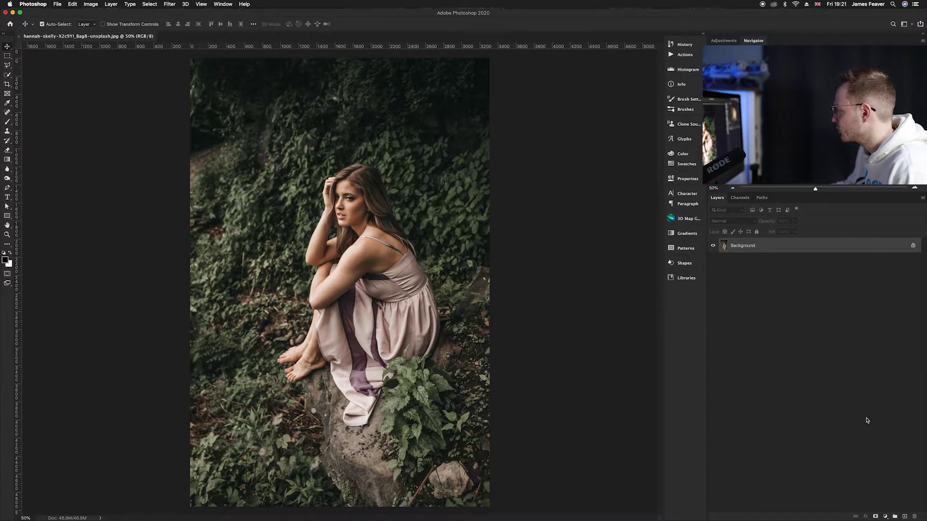
{"action": "left_click", "coordinate": [885, 517]}
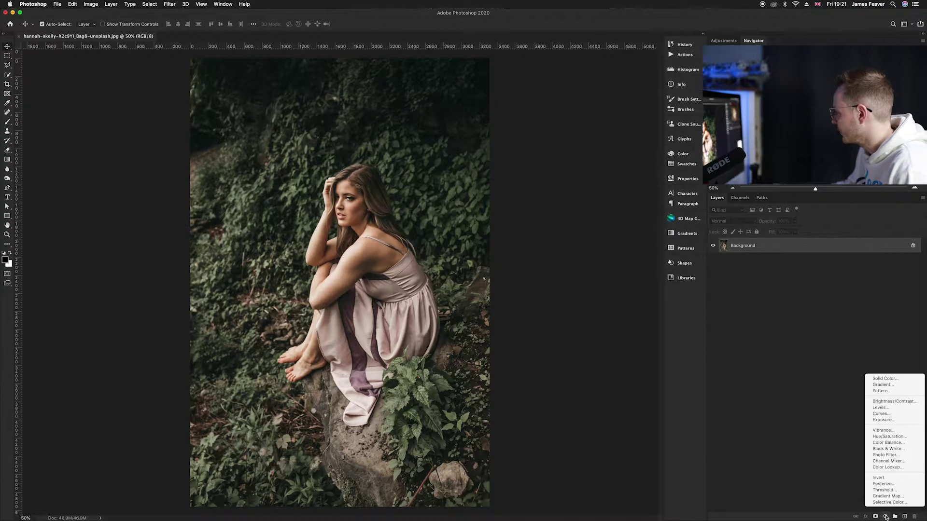
{"action": "left_click", "coordinate": [885, 437]}
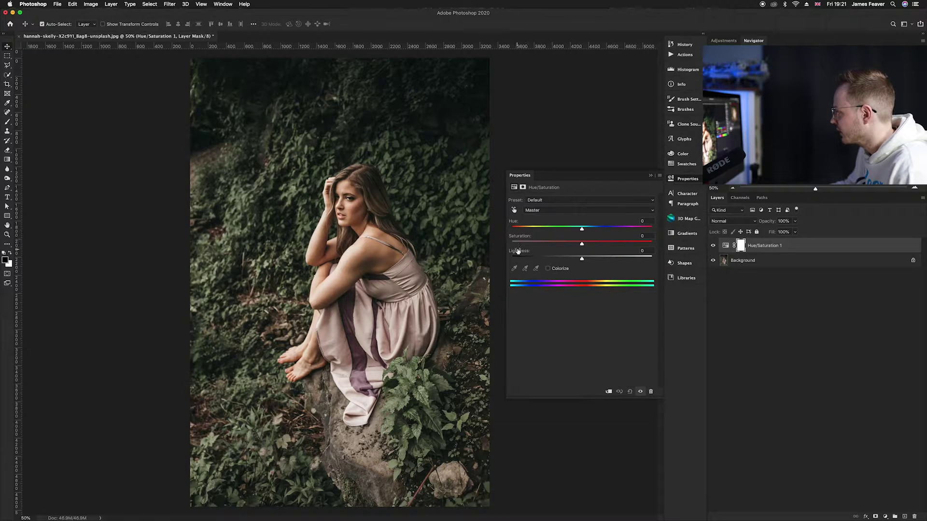
Set the Yellows' saturation to -30 and lightness to -30 in the Hue/Saturation adjustment
{"action": "left_click", "coordinate": [537, 211]}
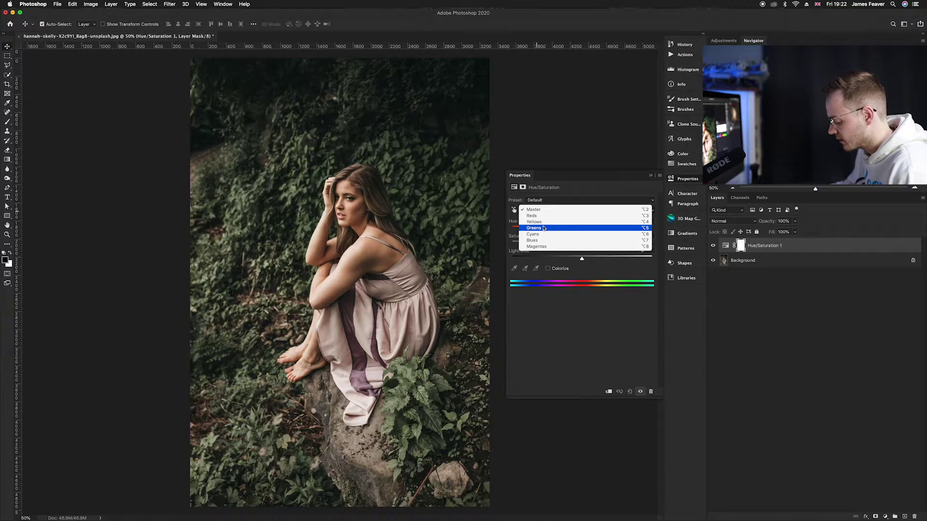
{"action": "left_click", "coordinate": [543, 222]}
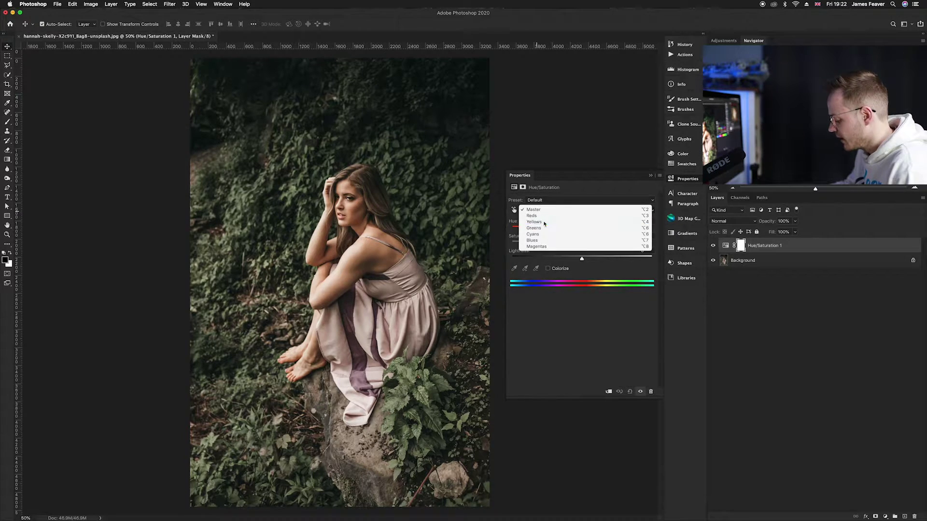
{"action": "left_click", "coordinate": [642, 236]}
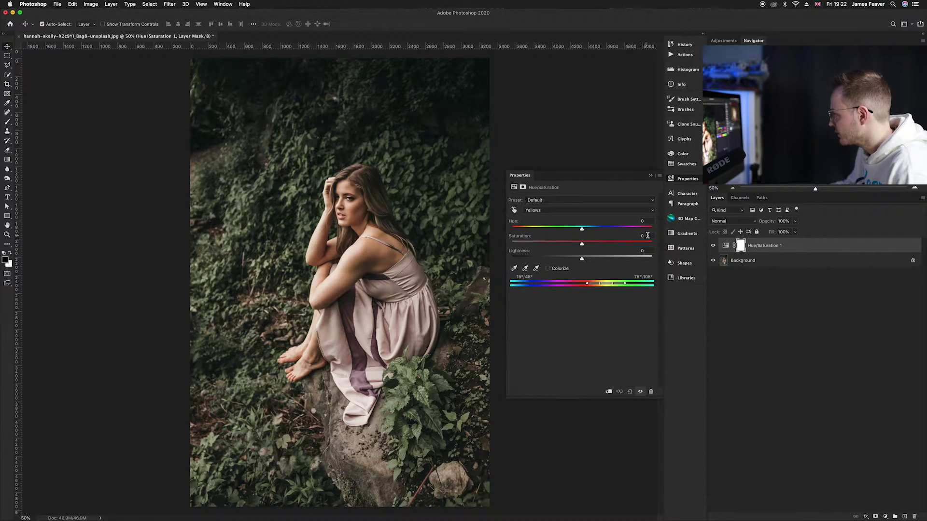
{"action": "type", "text": "-30"}
{"action": "key", "text": "Return"}
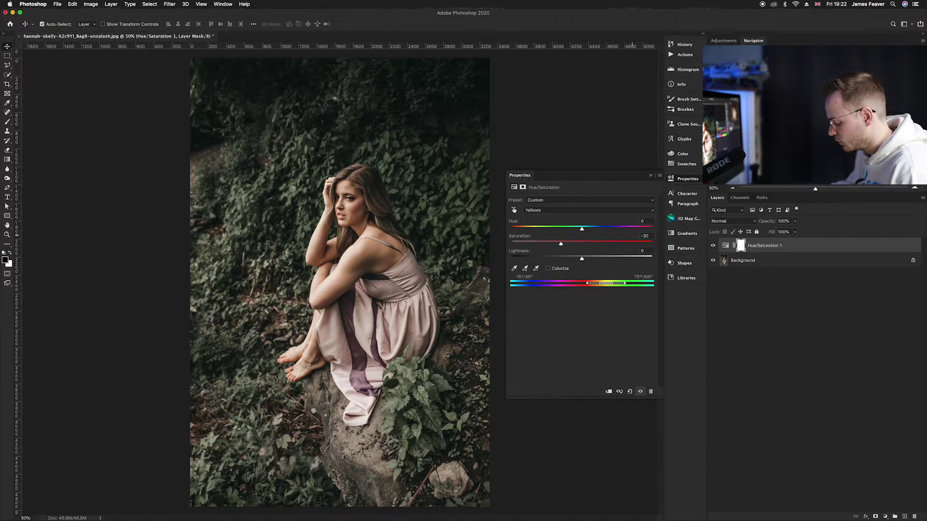
{"action": "left_click", "coordinate": [642, 251]}
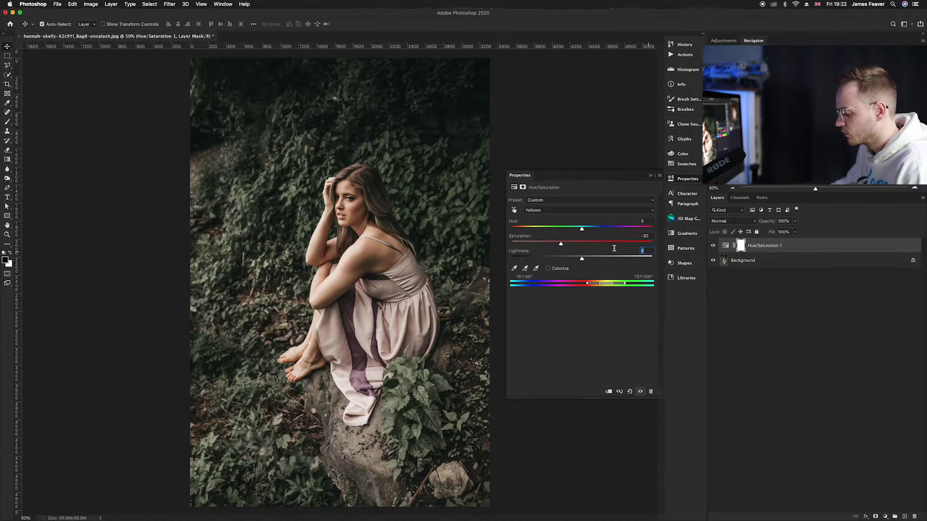
{"action": "type", "text": "-30"}
{"action": "key", "text": "Return"}
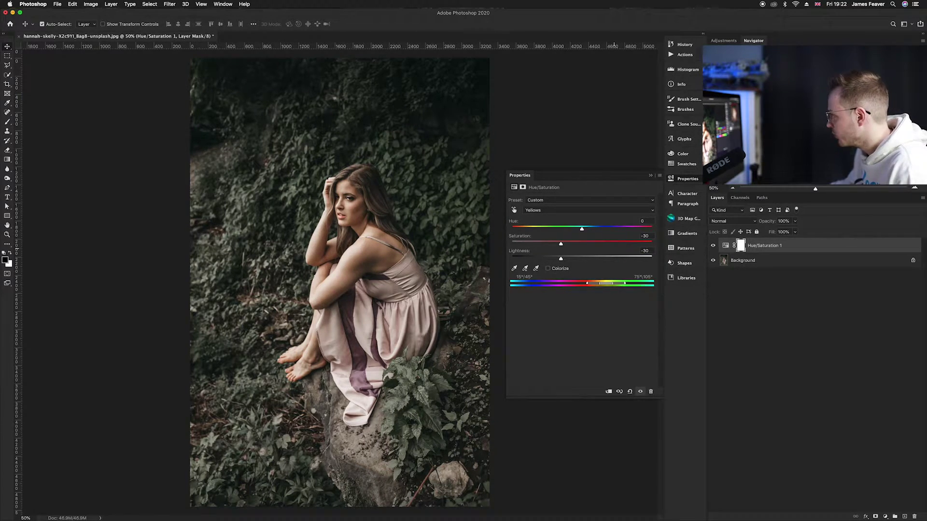
Lower the Greens' lightness to -100 in the Hue/Saturation adjustment
{"action": "left_click", "coordinate": [534, 212]}
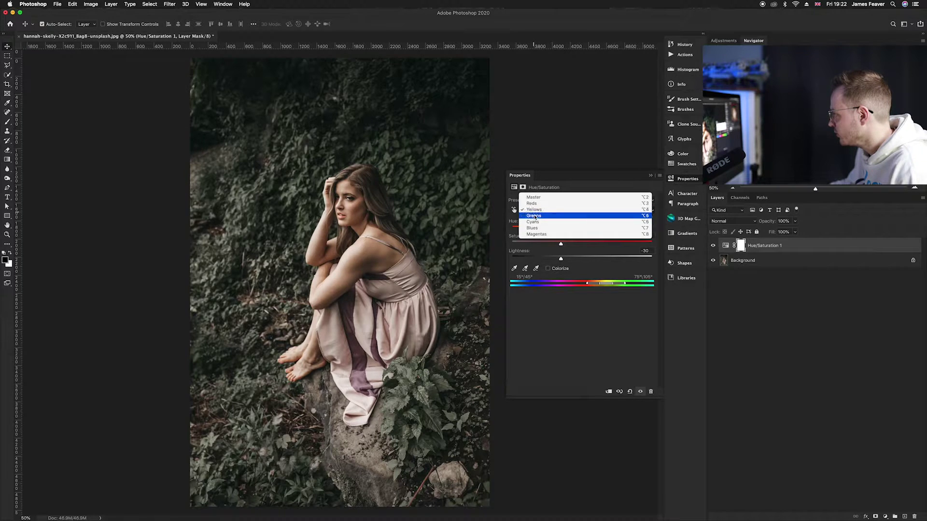
{"action": "left_click", "coordinate": [534, 218]}
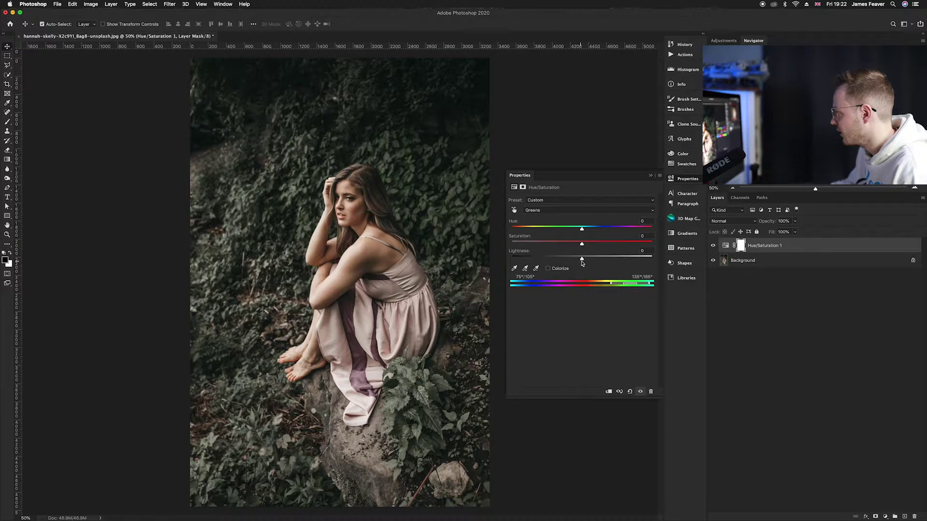
{"action": "left_click_drag", "start_coordinate": [583, 260], "coordinate": [505, 261]}
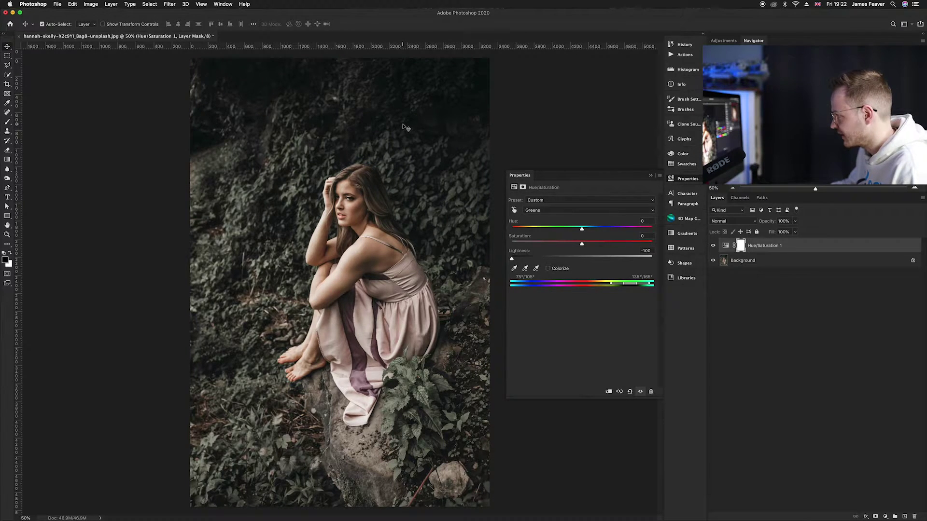
Set the Cyans' saturation to -30 and lightness to -30, and close the Hue/Saturation settings
{"action": "left_click", "coordinate": [530, 212]}
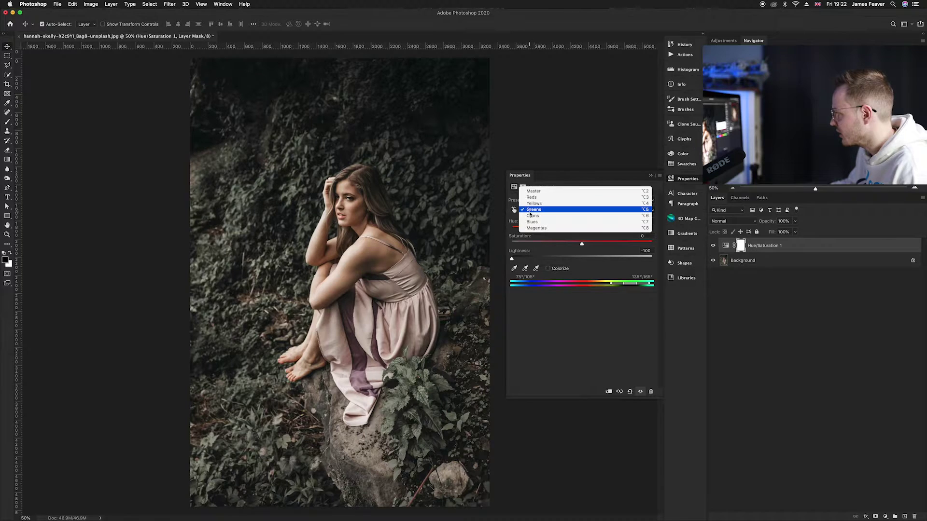
{"action": "left_click", "coordinate": [531, 216]}
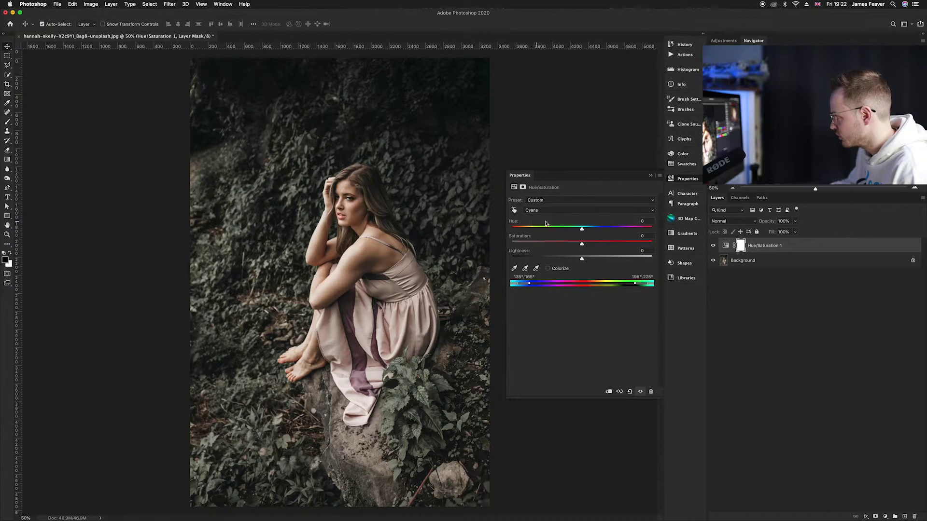
{"action": "left_click", "coordinate": [642, 236]}
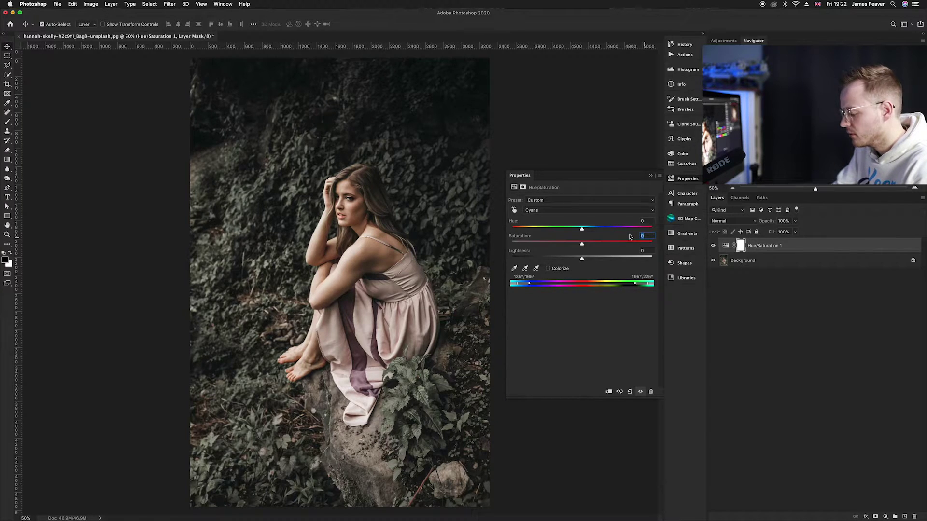
{"action": "type", "text": "-30"}
{"action": "key", "text": "Return"}
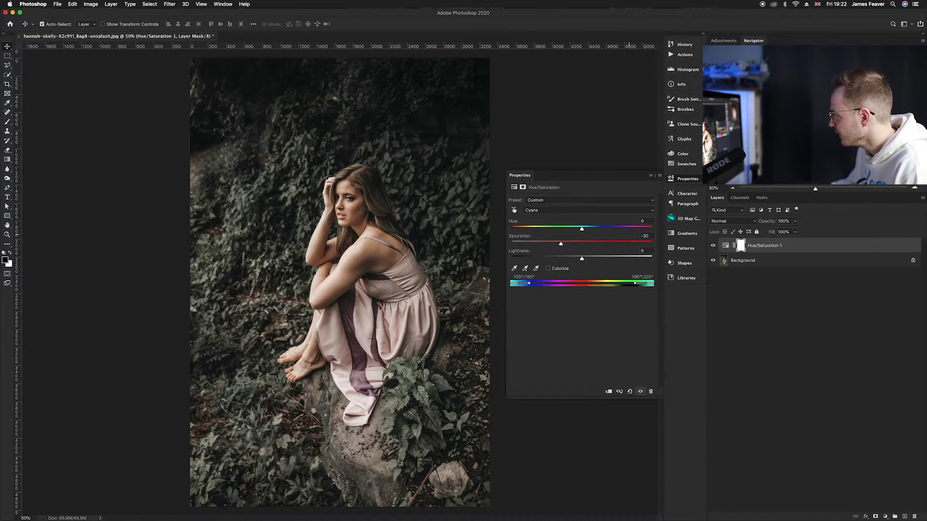
{"action": "left_click", "coordinate": [643, 251]}
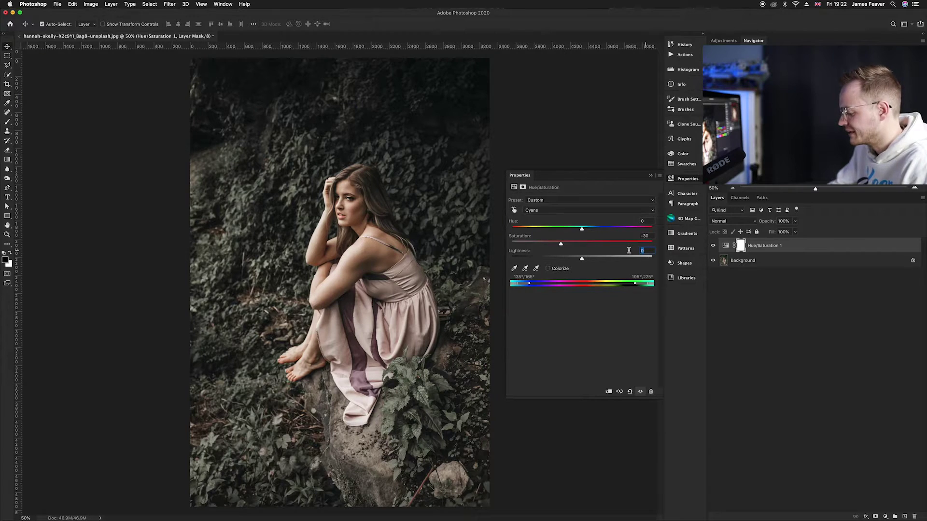
{"action": "type", "text": "-30"}
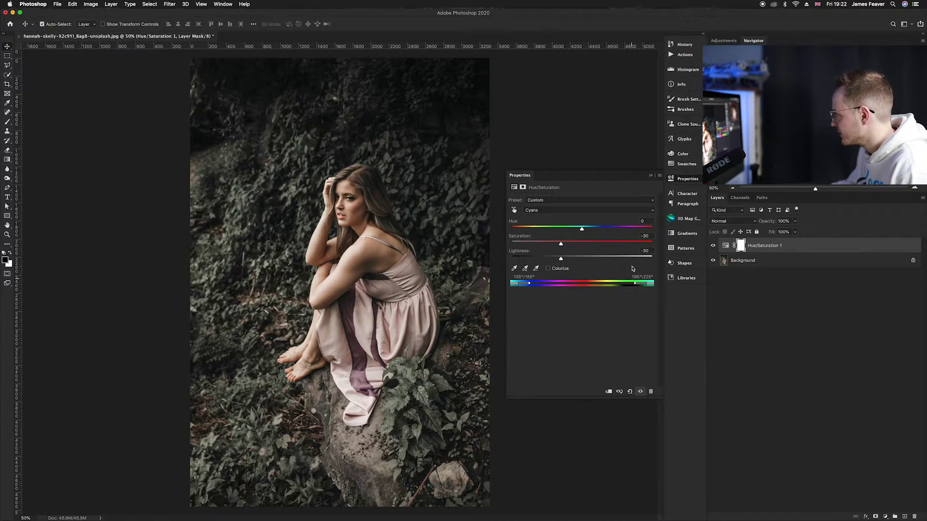
{"action": "left_click", "coordinate": [676, 181]}
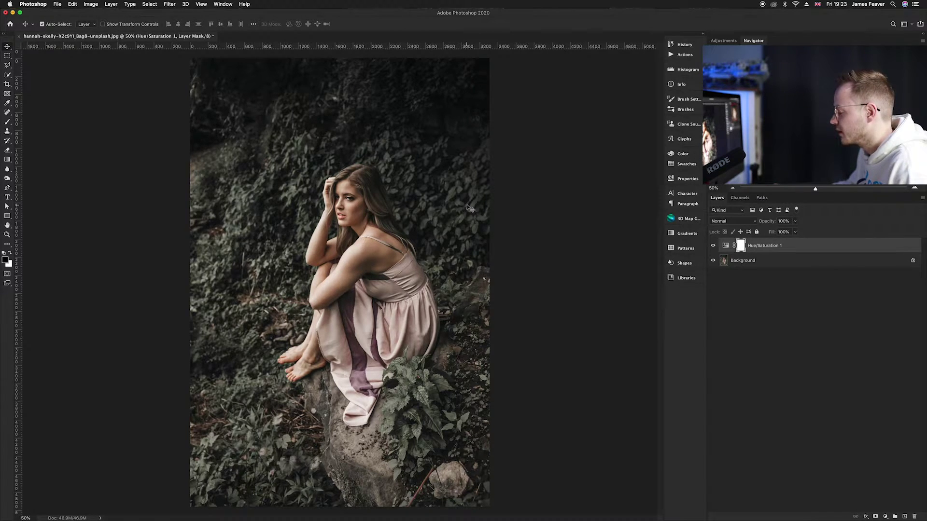
Add a Selective Color adjustment layer above the Hue/Saturation layer
{"action": "left_click", "coordinate": [772, 357]}
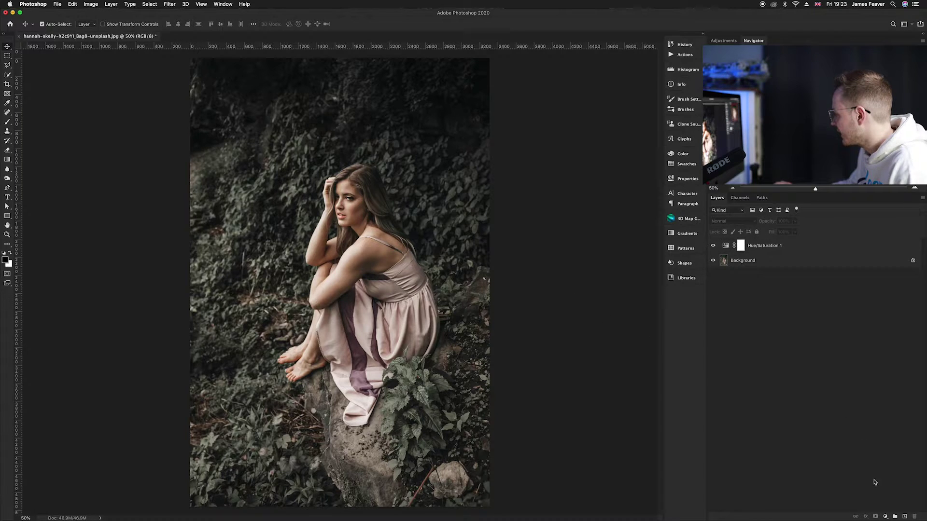
{"action": "left_click", "coordinate": [885, 517]}
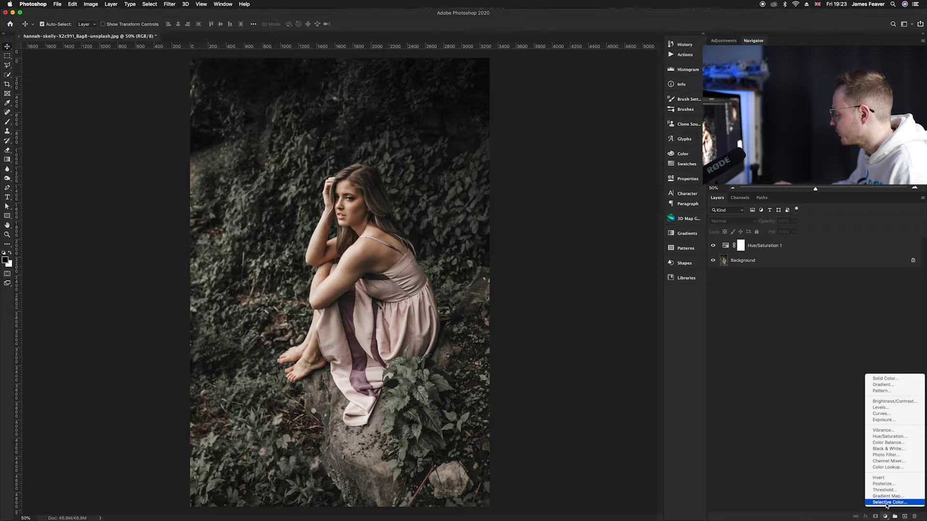
{"action": "left_click", "coordinate": [886, 504]}
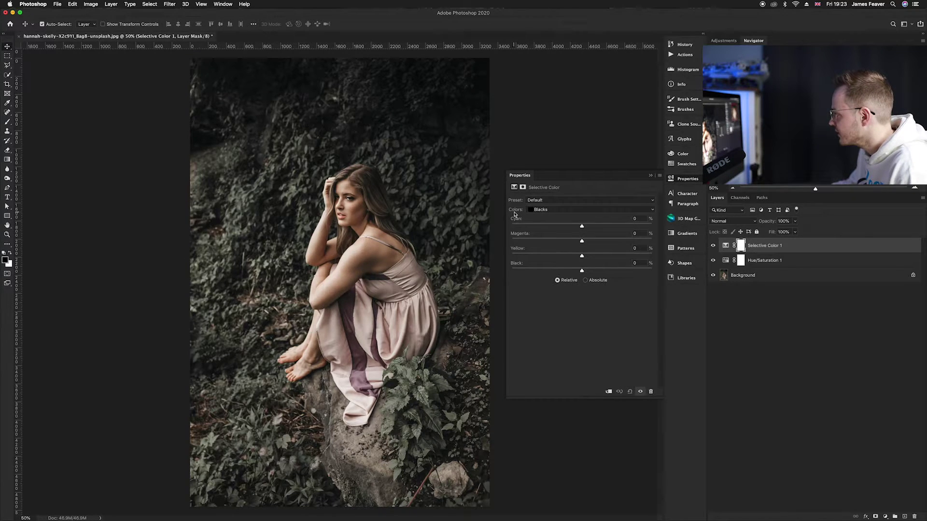
Set Cyan to -50% for the Reds in the Selective Color adjustment
{"action": "left_click", "coordinate": [539, 211]}
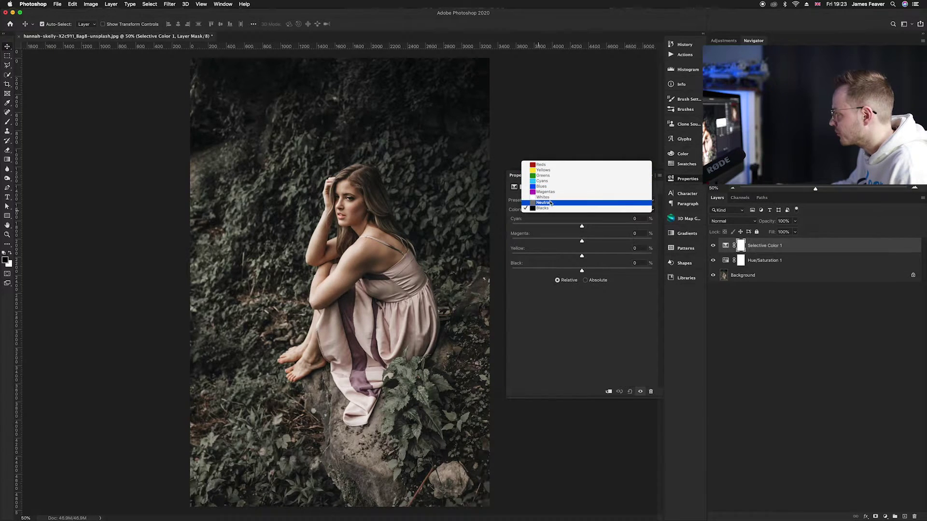
{"action": "left_click", "coordinate": [539, 165]}
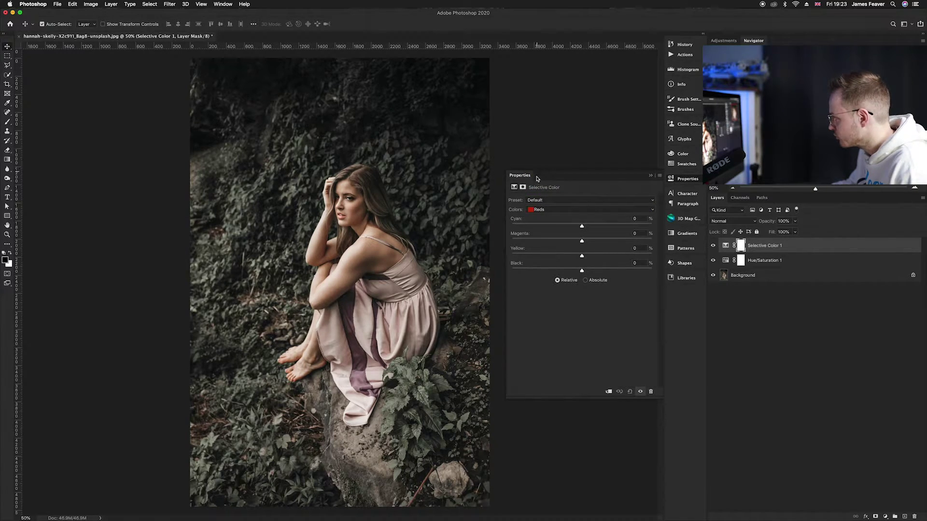
{"action": "left_click", "coordinate": [635, 218]}
{"action": "type", "text": "-"}
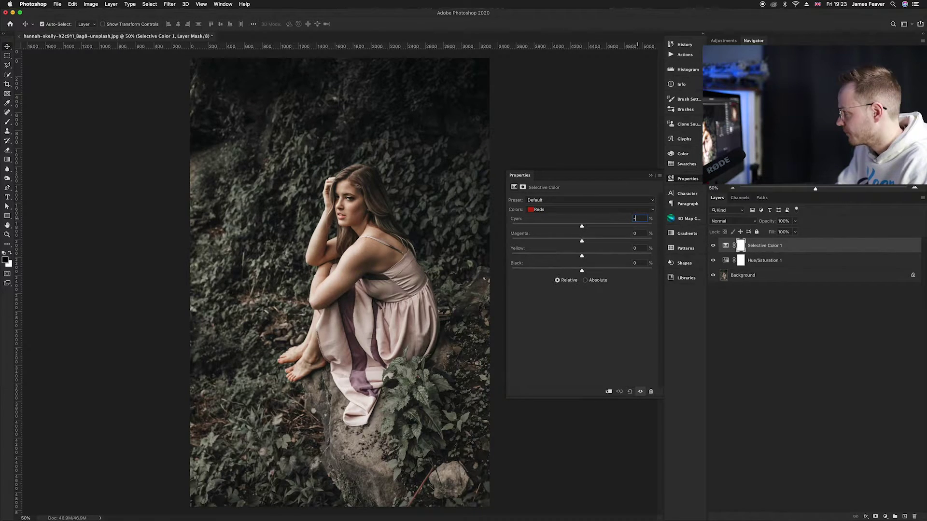
{"action": "type", "text": "50"}
{"action": "key", "text": "Return"}
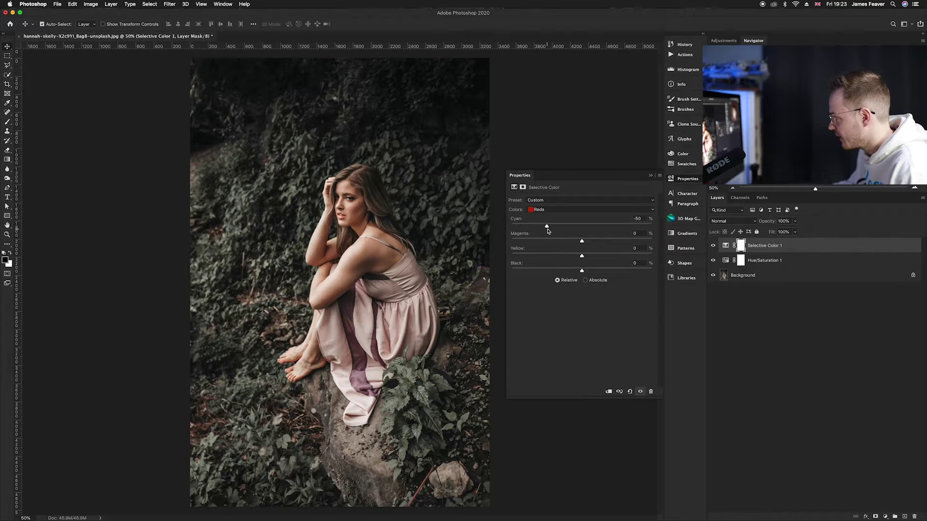
Set Cyan to -50% and Magenta to +50% for the Yellows in the Selective Color adjustment
{"action": "left_click", "coordinate": [548, 209]}
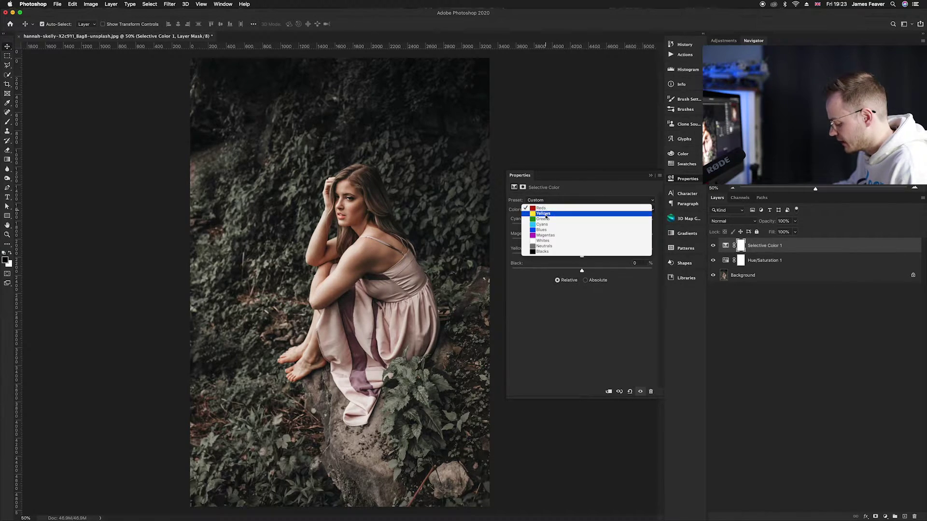
{"action": "left_click", "coordinate": [548, 216]}
{"action": "left_click", "coordinate": [638, 219]}
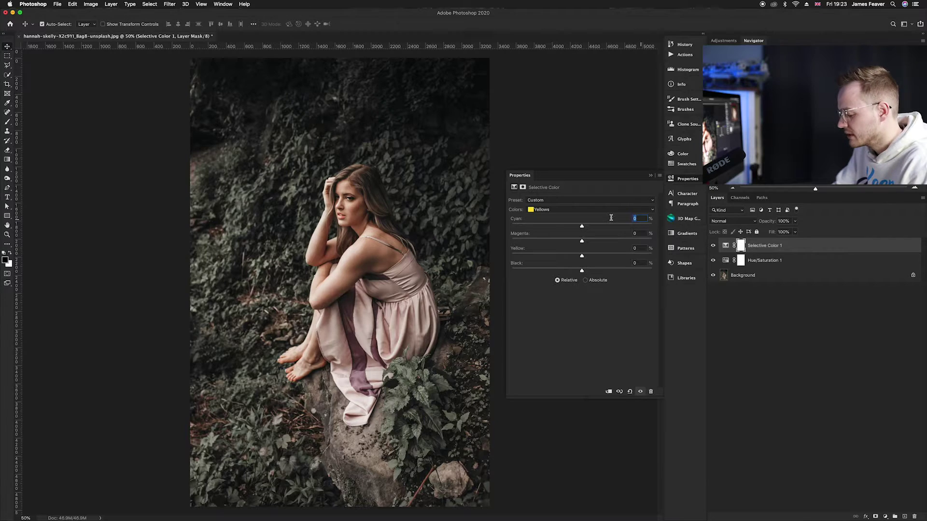
{"action": "type", "text": "-50"}
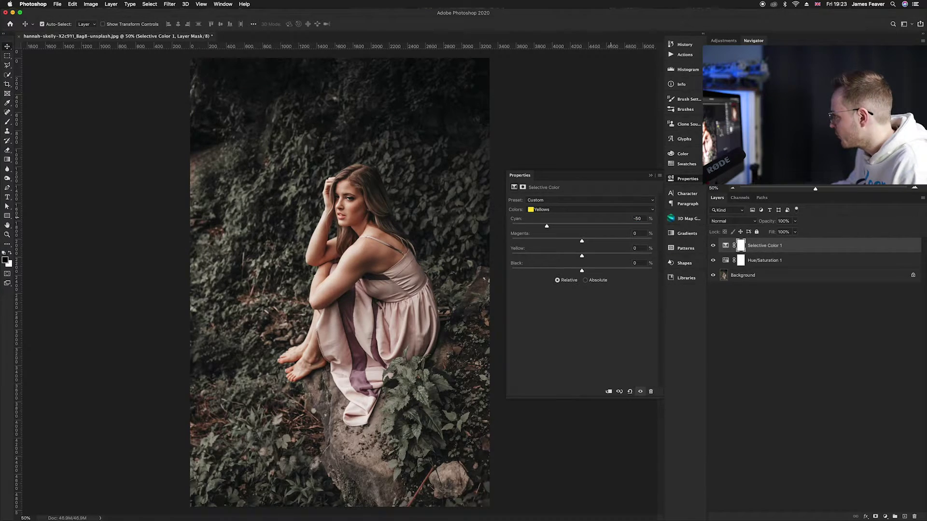
{"action": "left_click", "coordinate": [636, 233]}
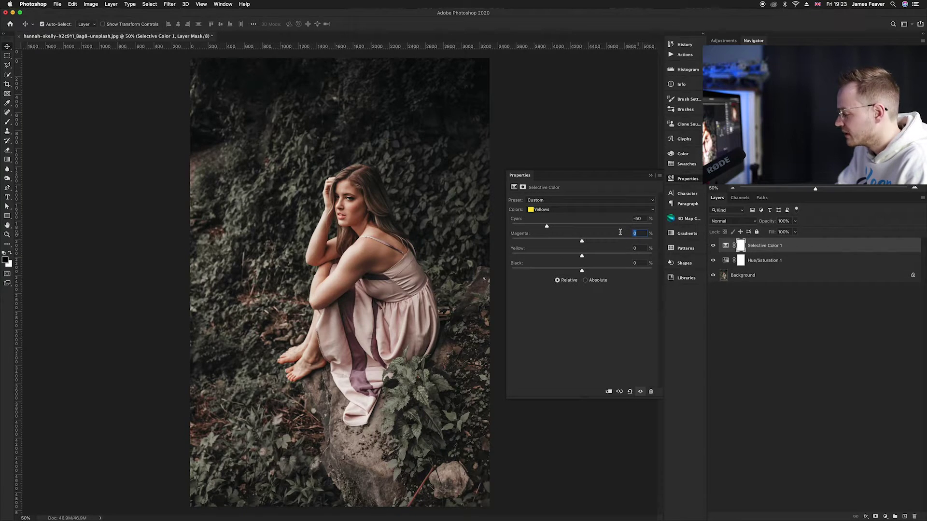
{"action": "type", "text": "50"}
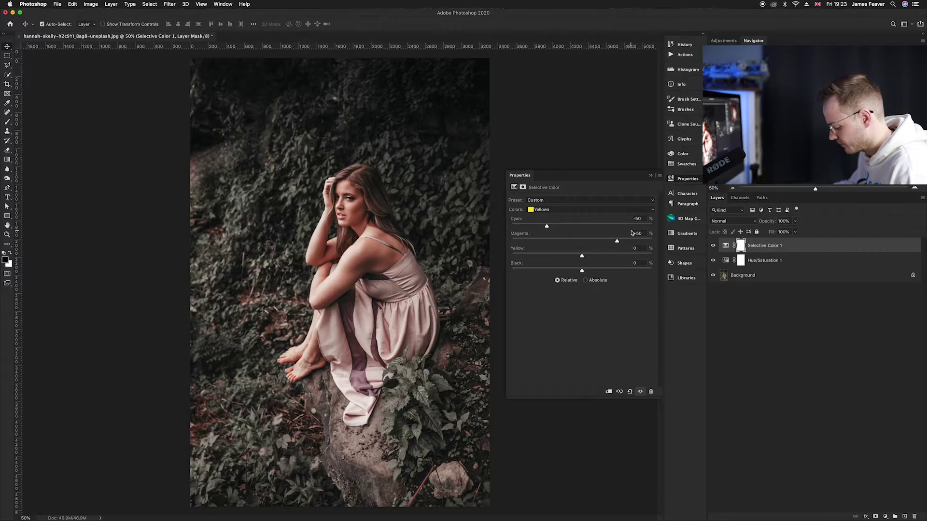
Raise Cyan and Magenta to +100% each for the Greens in the Selective Color adjustment
{"action": "left_click", "coordinate": [585, 211]}
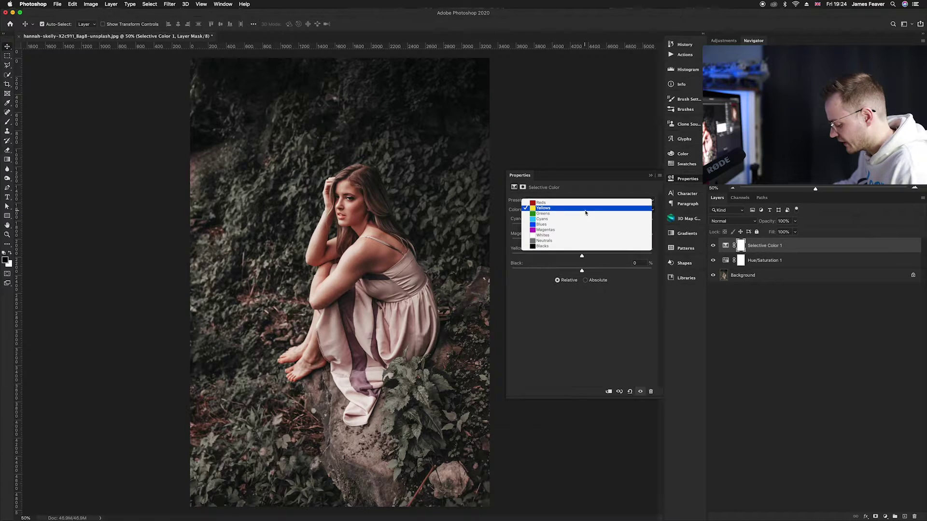
{"action": "left_click", "coordinate": [583, 215]}
{"action": "left_click_drag", "start_coordinate": [581, 226], "coordinate": [510, 227]}
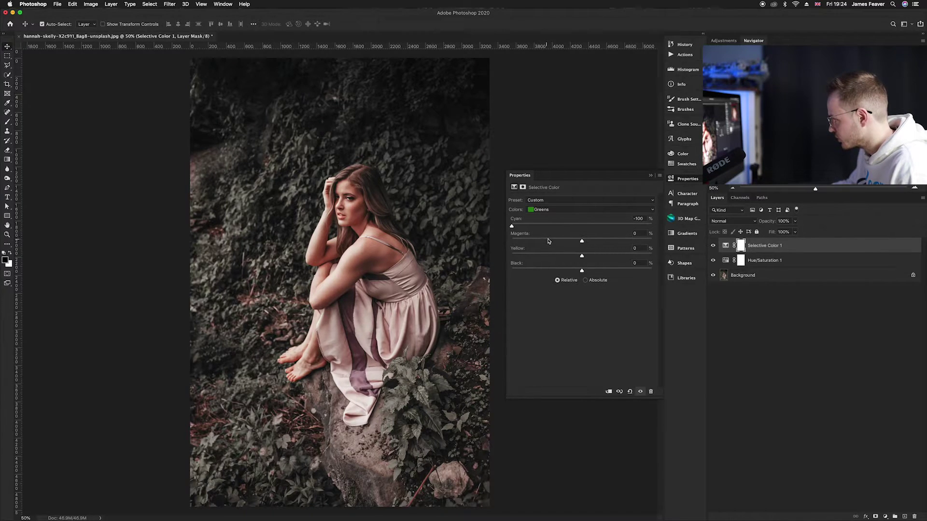
{"action": "left_click_drag", "start_coordinate": [512, 226], "coordinate": [657, 230]}
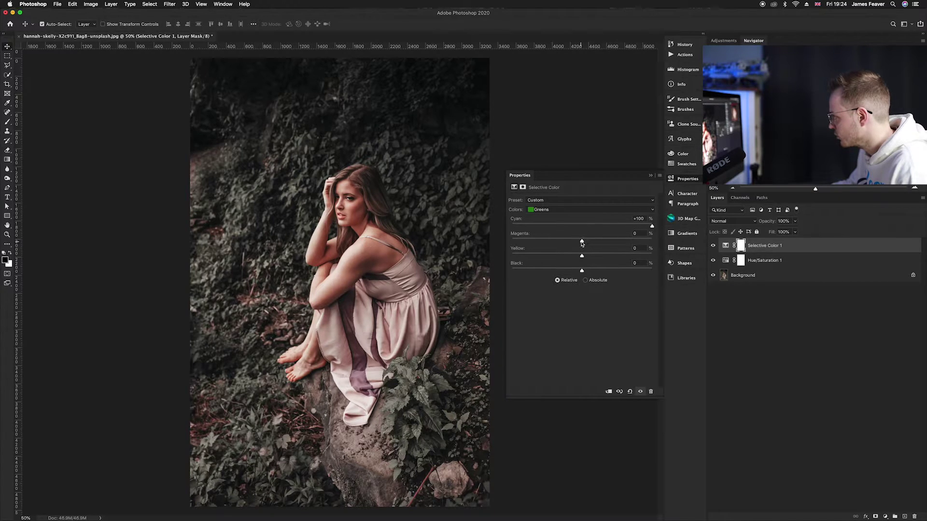
{"action": "left_click_drag", "start_coordinate": [582, 241], "coordinate": [656, 244]}
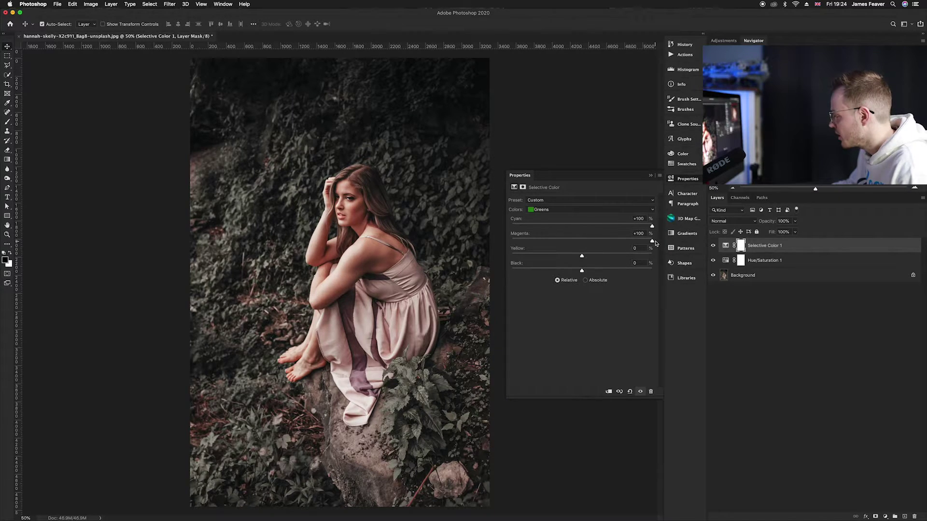
Set Yellow to -100% and Black to +100% for the Greens, and Yellow to -100% for the Cyans in the Selective Color adjustment
{"action": "left_click_drag", "start_coordinate": [581, 258], "coordinate": [508, 257]}
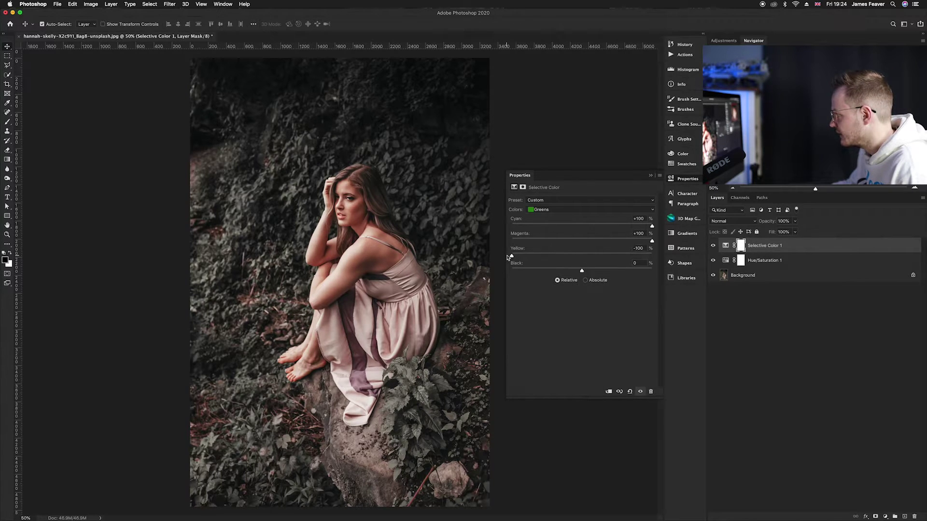
{"action": "left_click_drag", "start_coordinate": [582, 270], "coordinate": [656, 274]}
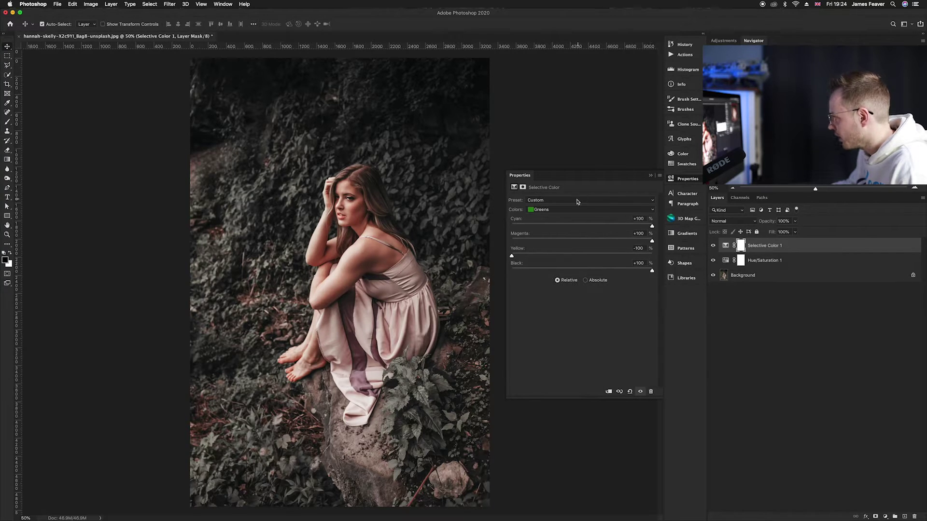
{"action": "left_click", "coordinate": [560, 210]}
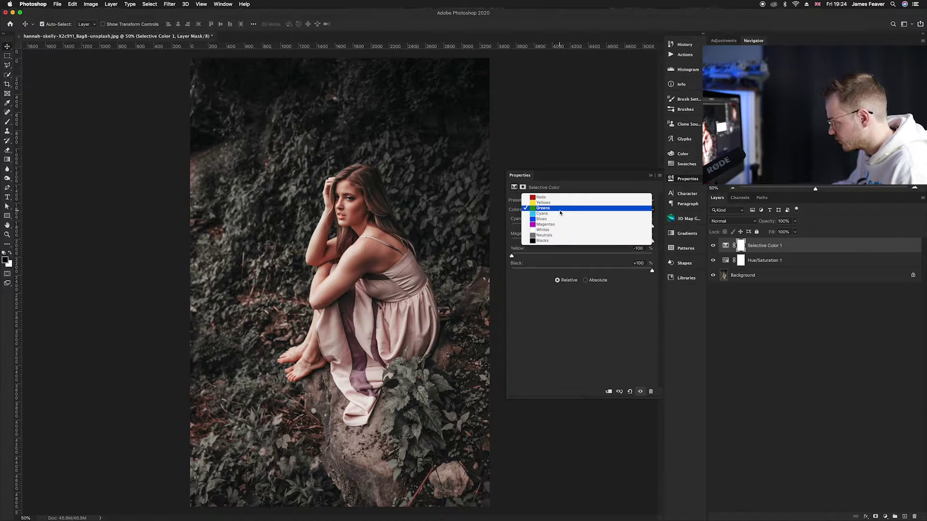
{"action": "left_click", "coordinate": [560, 213]}
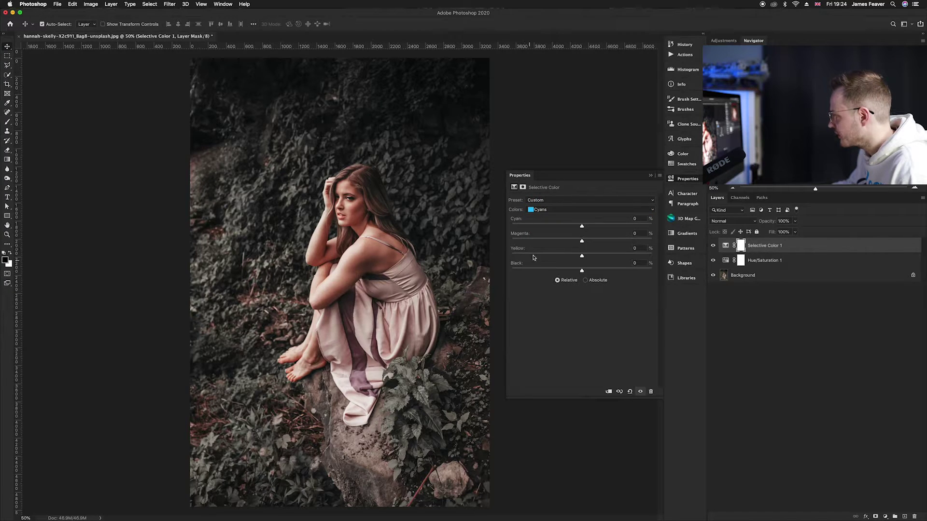
{"action": "left_click_drag", "start_coordinate": [548, 260], "coordinate": [510, 258]}
Set Cyan to +5% and Magenta to -5% for the Neutrals in the Selective Color adjustment
{"action": "left_click", "coordinate": [538, 210]}
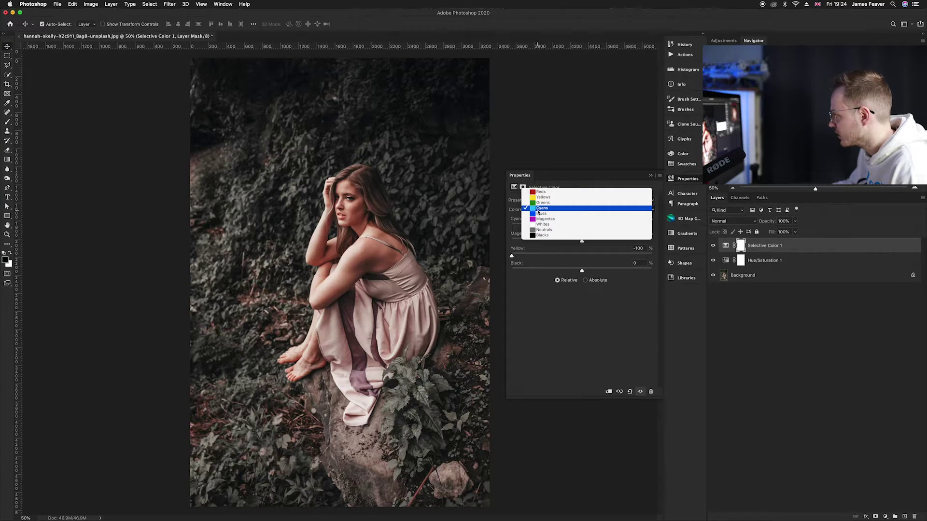
{"action": "left_click", "coordinate": [549, 230]}
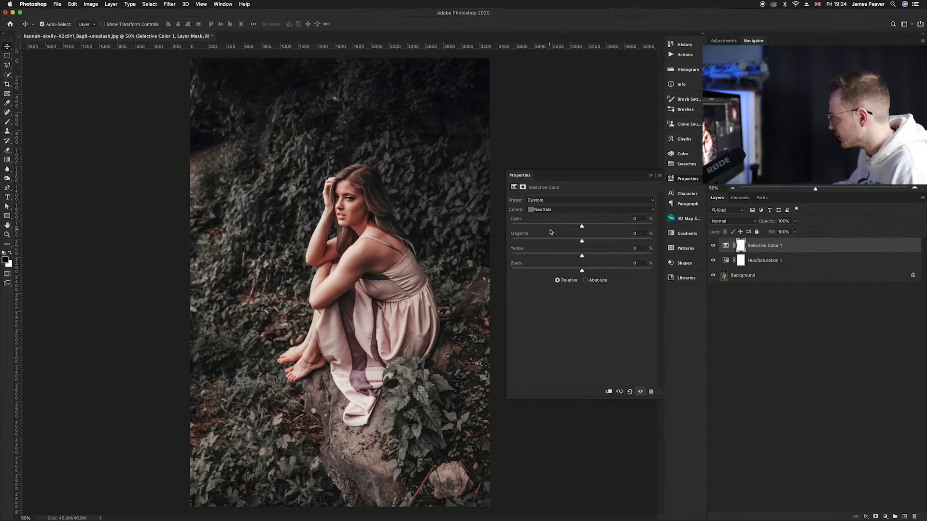
{"action": "left_click", "coordinate": [636, 218]}
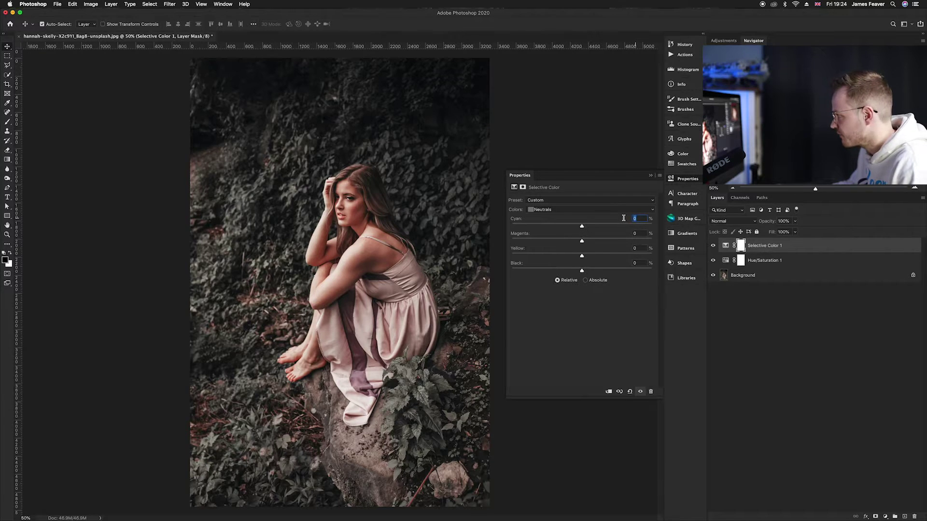
{"action": "left_click", "coordinate": [563, 210]}
{"action": "left_click", "coordinate": [563, 211]}
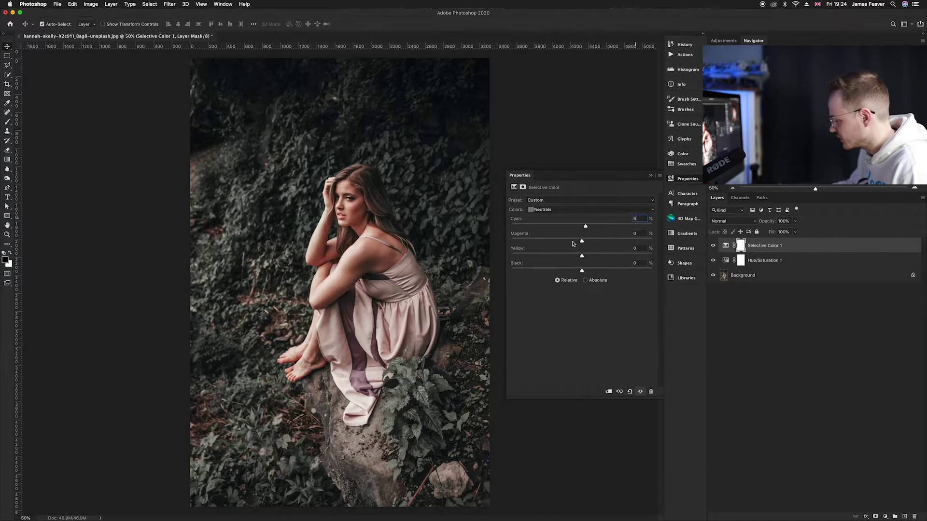
{"action": "key", "text": "Tab"}
{"action": "type", "text": "-5"}
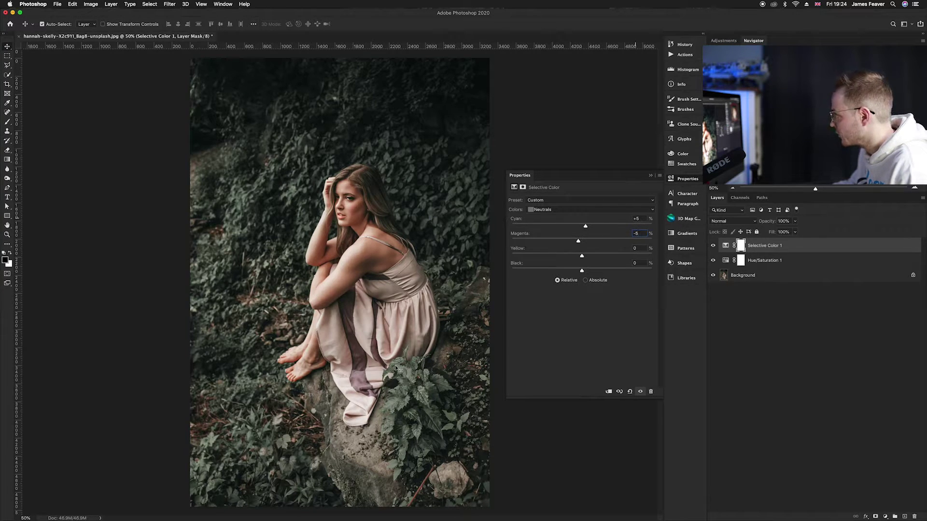
Set Cyan to -5% and Magenta to +5% for the Blacks in the Selective Color adjustment
{"action": "left_click", "coordinate": [571, 210]}
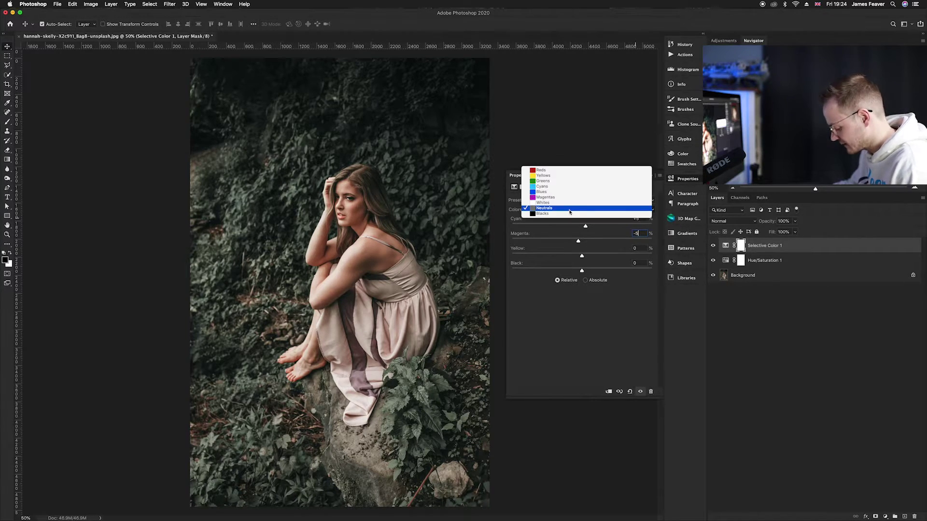
{"action": "left_click", "coordinate": [649, 214]}
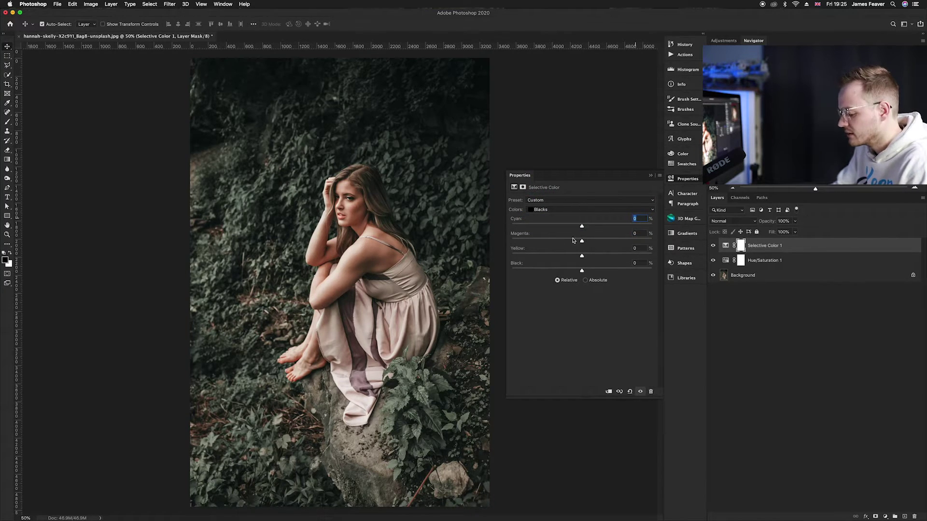
{"action": "type", "text": "-"}
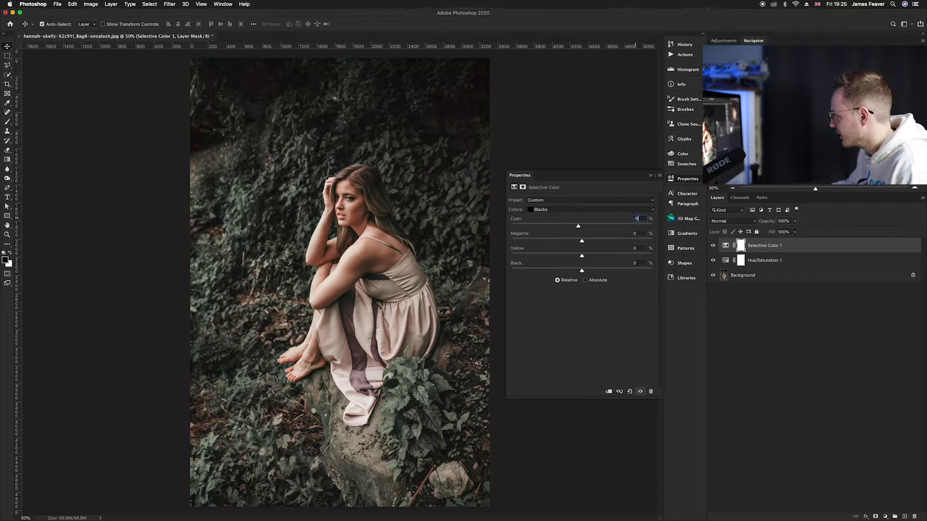
{"action": "type", "text": "5"}
{"action": "key", "text": "Tab"}
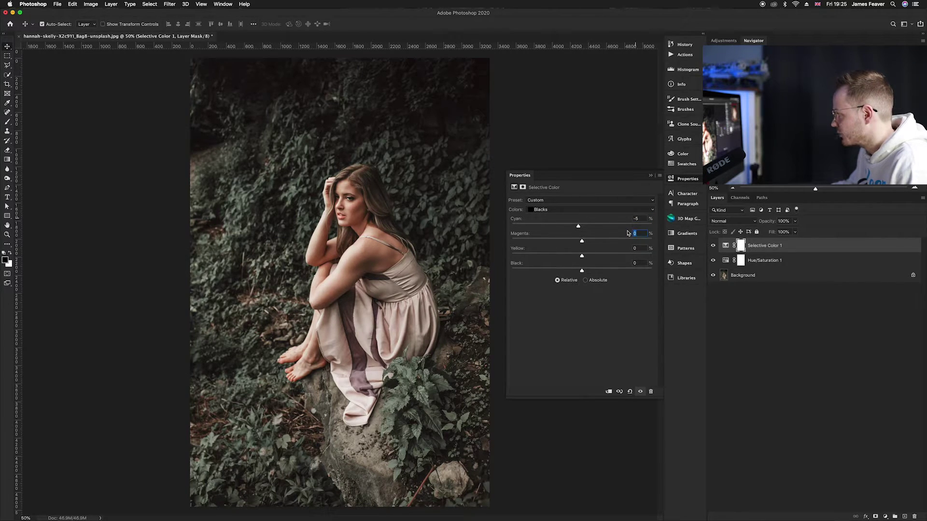
{"action": "type", "text": "5"}
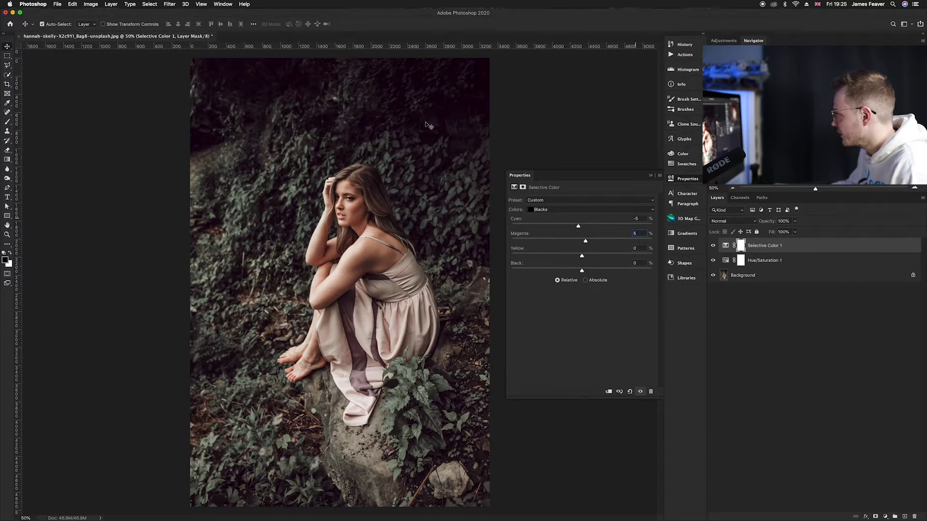
{"action": "left_click", "coordinate": [681, 180]}
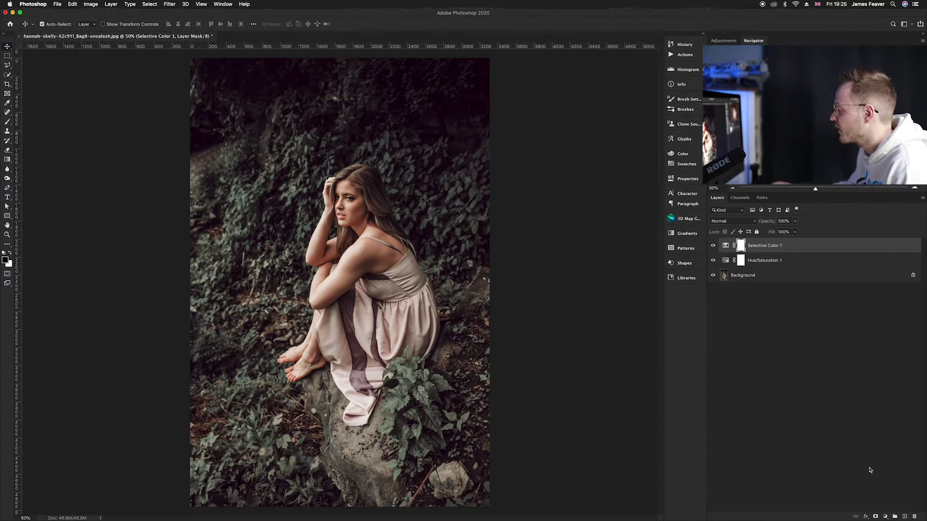
Add a second Hue/Saturation adjustment layer above the Selective Color layer and set the Cyans' saturation to +50
{"action": "left_click", "coordinate": [885, 516]}
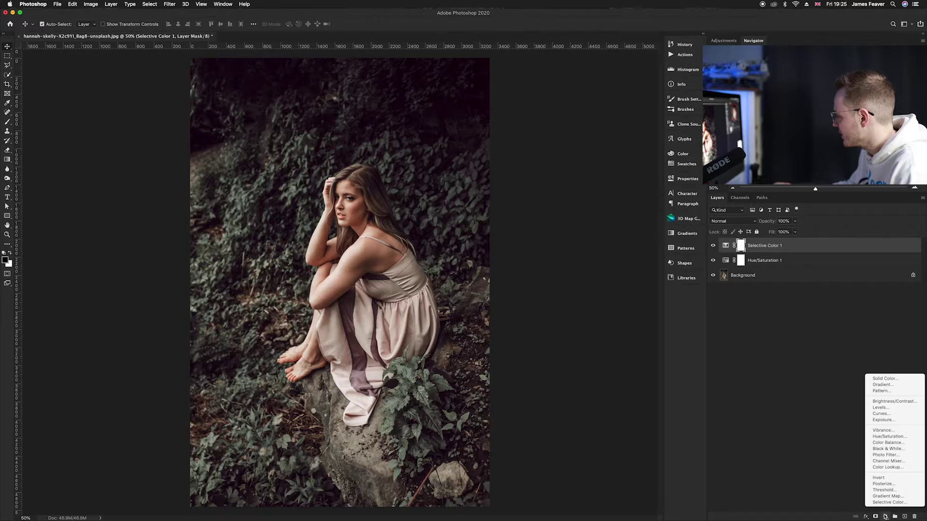
{"action": "left_click", "coordinate": [878, 437]}
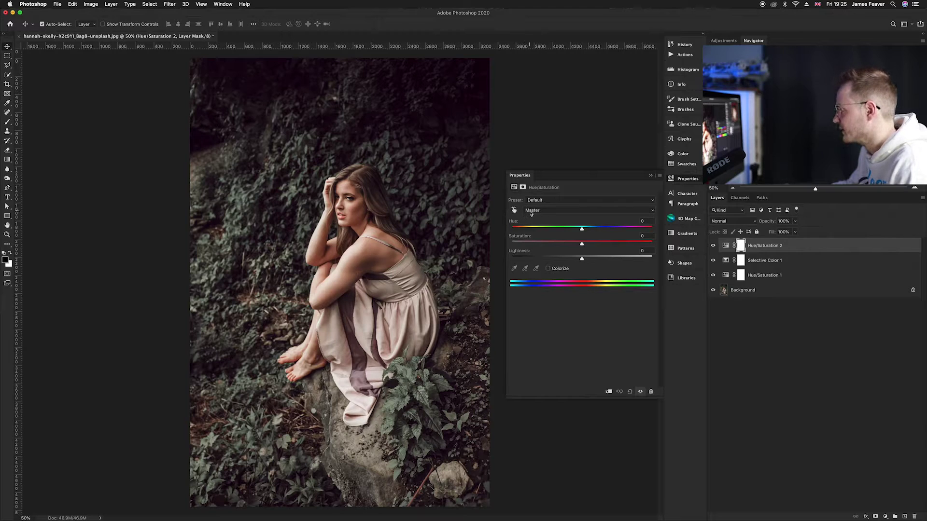
{"action": "left_click", "coordinate": [533, 211]}
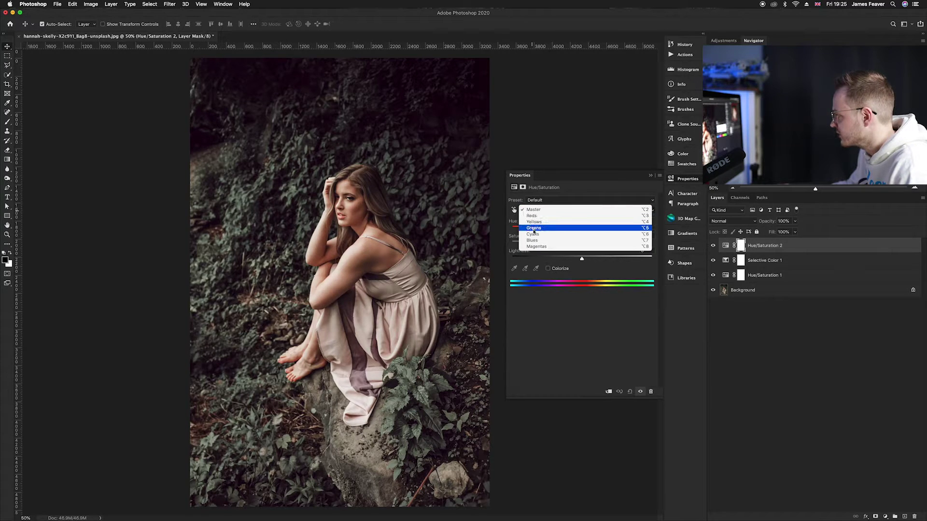
{"action": "left_click", "coordinate": [532, 234]}
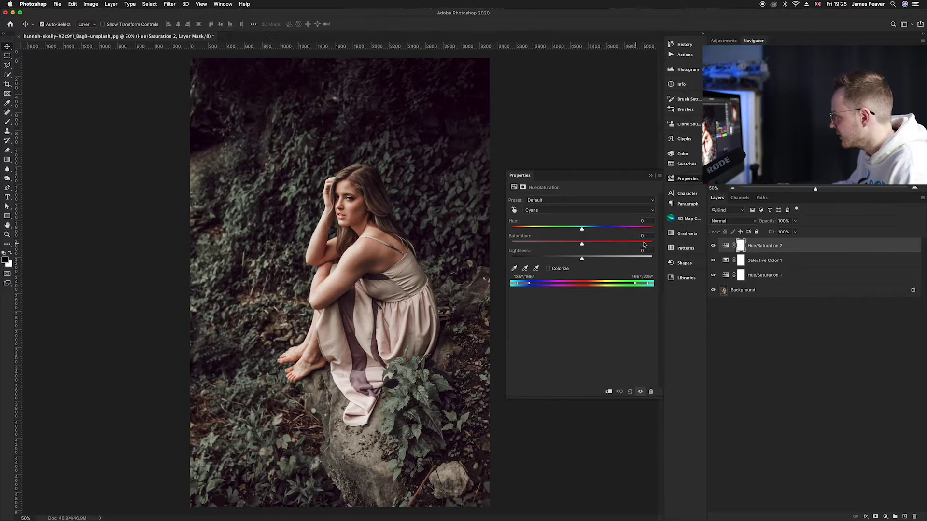
{"action": "left_click", "coordinate": [645, 236]}
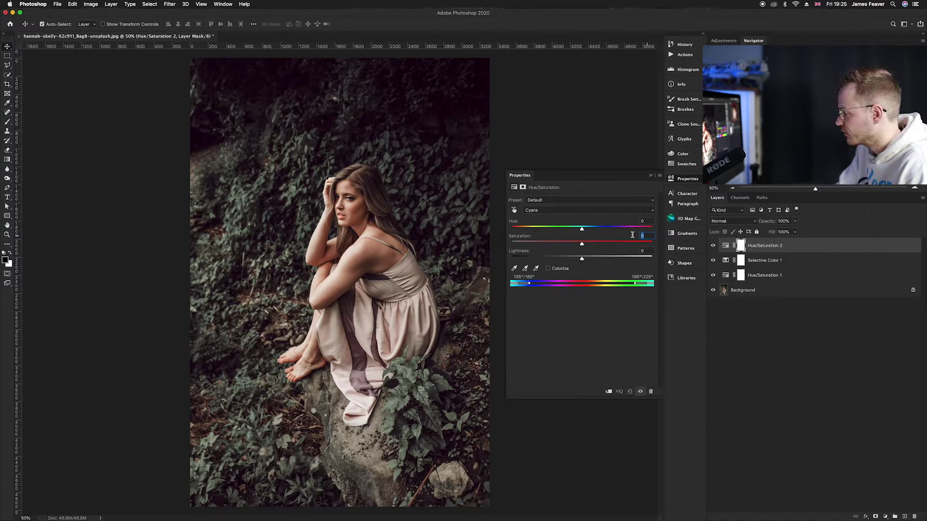
{"action": "type", "text": "50"}
{"action": "key", "text": "Return"}
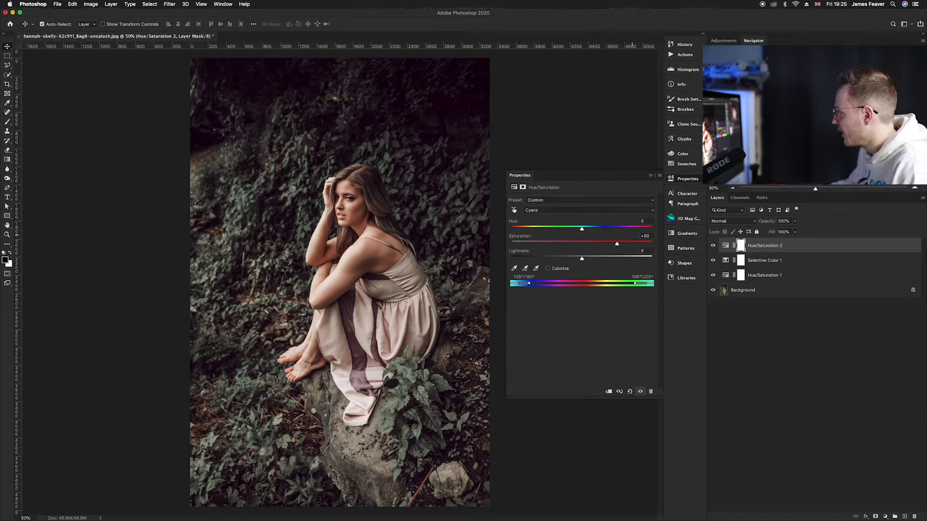
Set the Blues' saturation to +50 in the second Hue/Saturation adjustment and deselect the layer
{"action": "left_click", "coordinate": [582, 210]}
{"action": "left_click", "coordinate": [585, 217]}
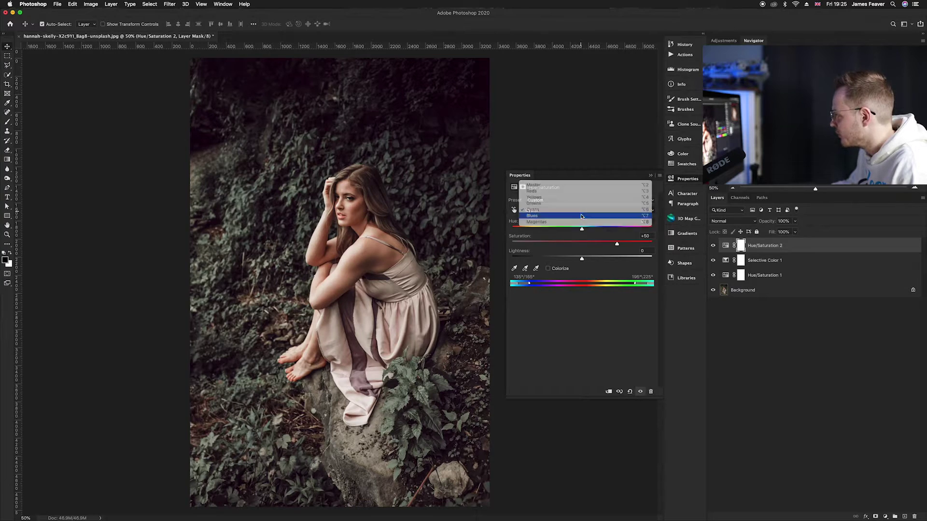
{"action": "left_click", "coordinate": [642, 237]}
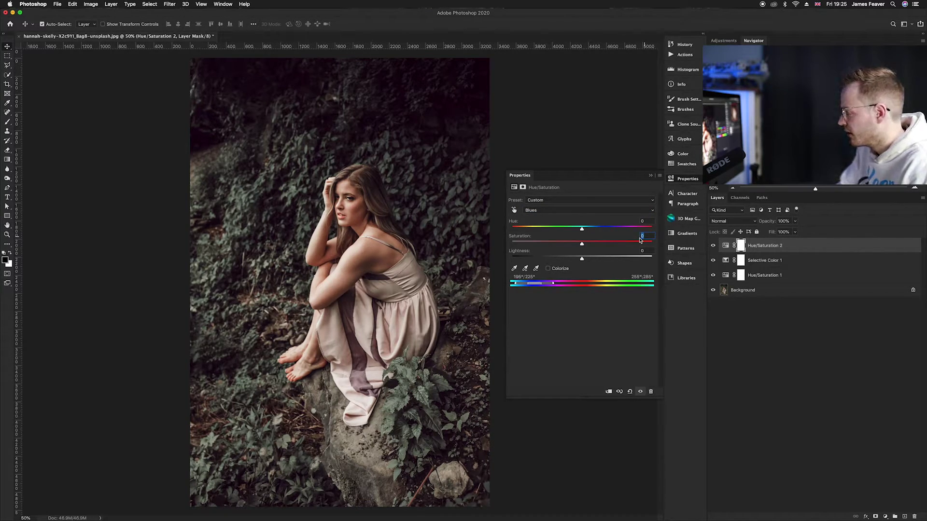
{"action": "type", "text": "5"}
{"action": "key", "text": "Return"}
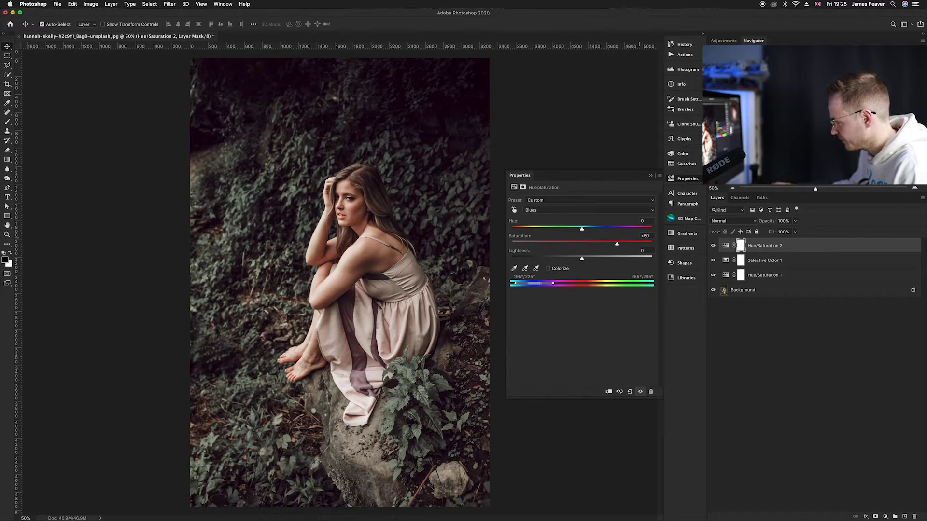
{"action": "left_click", "coordinate": [698, 181]}
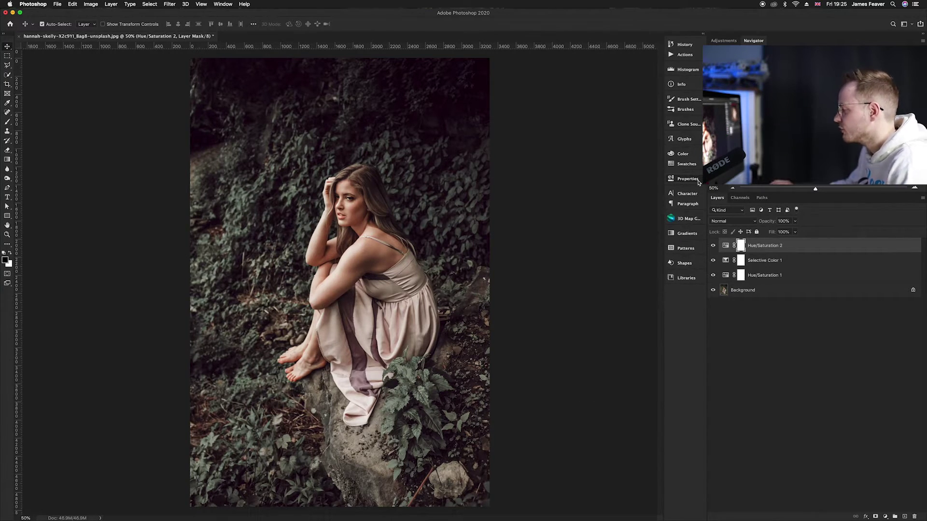
{"action": "left_click", "coordinate": [779, 350]}
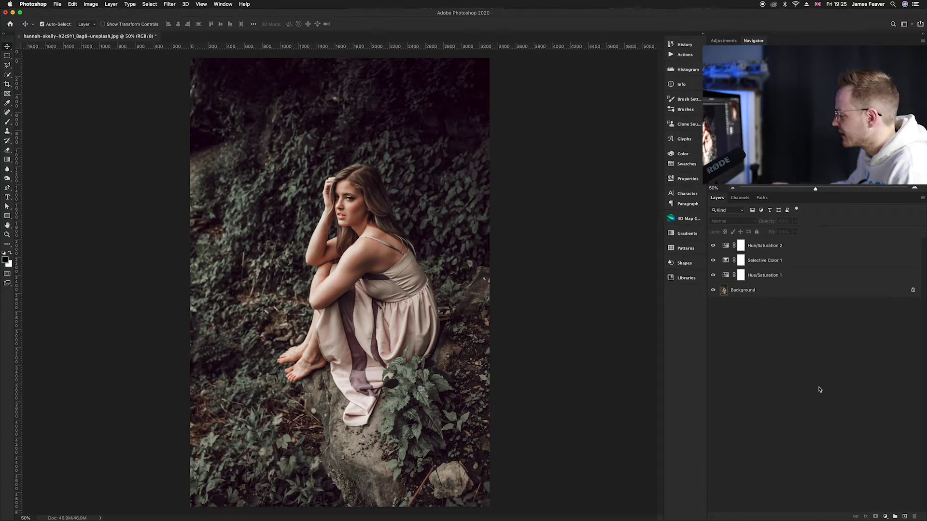
Add a Gradient Map adjustment layer on top of the stack using the Violet, Orange preset gradient
{"action": "left_click", "coordinate": [886, 516]}
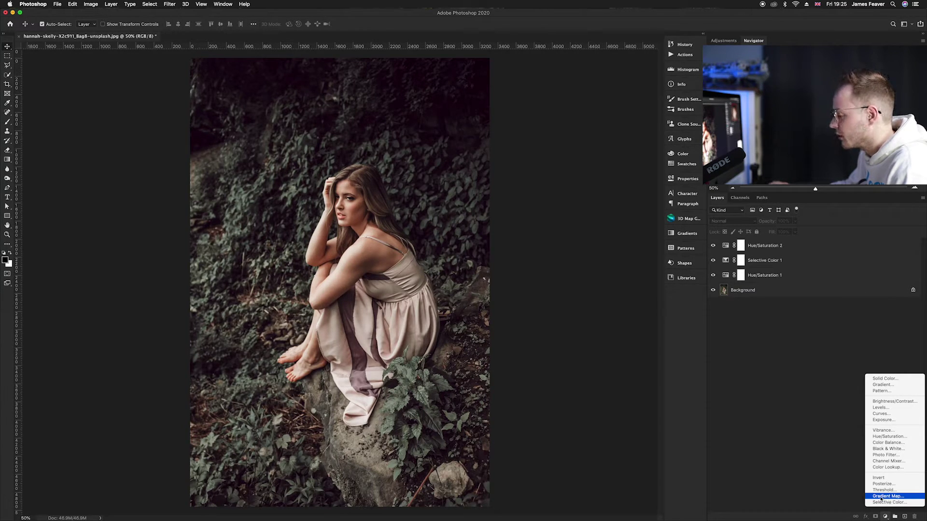
{"action": "left_click", "coordinate": [881, 497]}
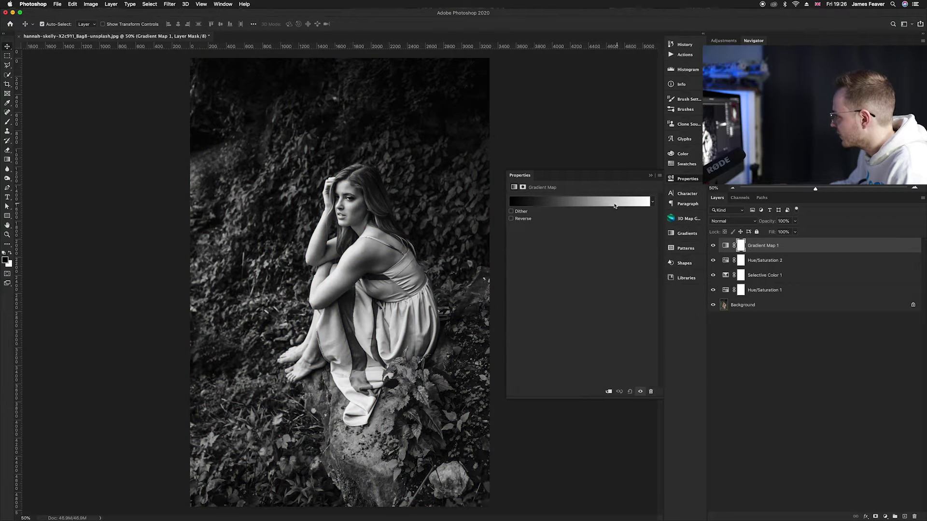
{"action": "left_click", "coordinate": [587, 205]}
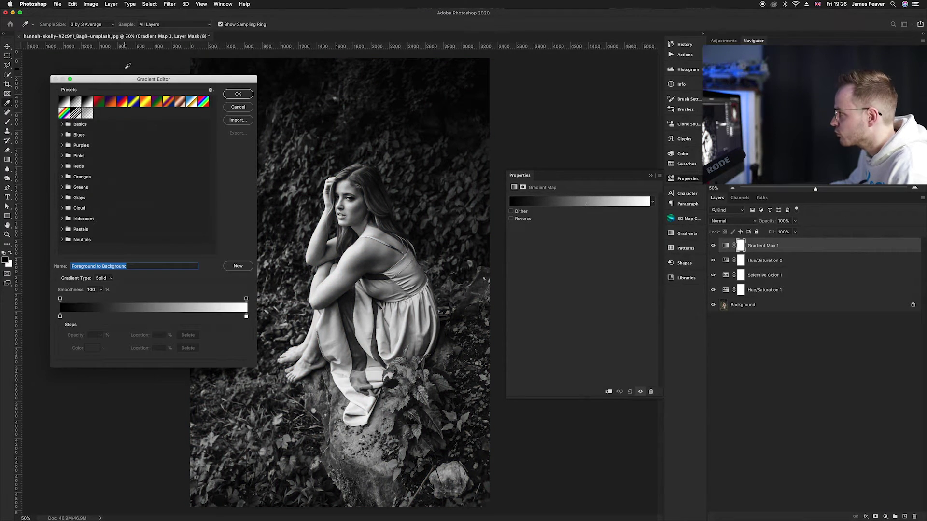
{"action": "left_click_drag", "start_coordinate": [133, 76], "coordinate": [150, 86]}
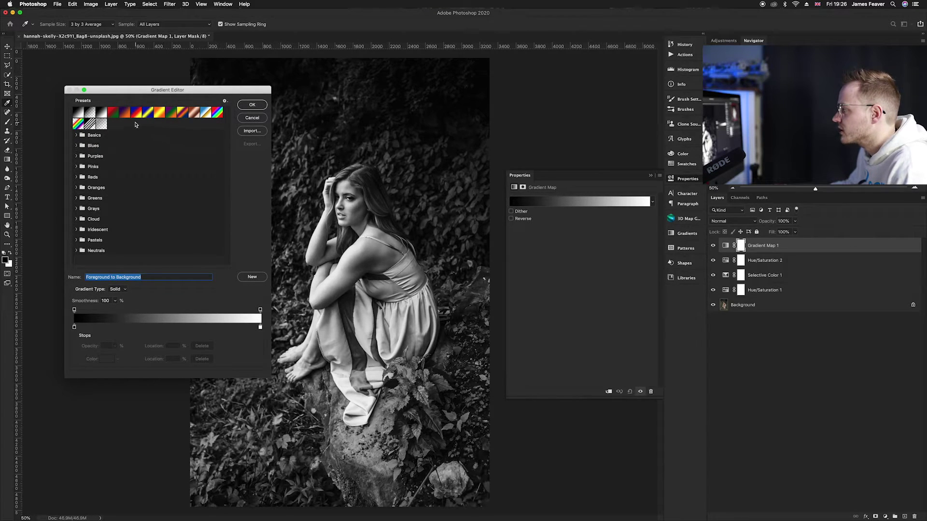
{"action": "left_click", "coordinate": [124, 112]}
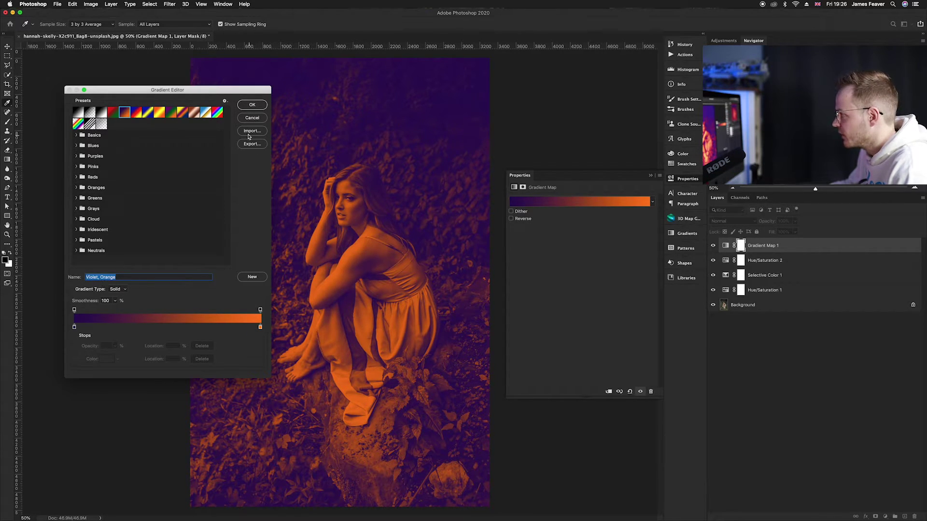
{"action": "left_click", "coordinate": [249, 106]}
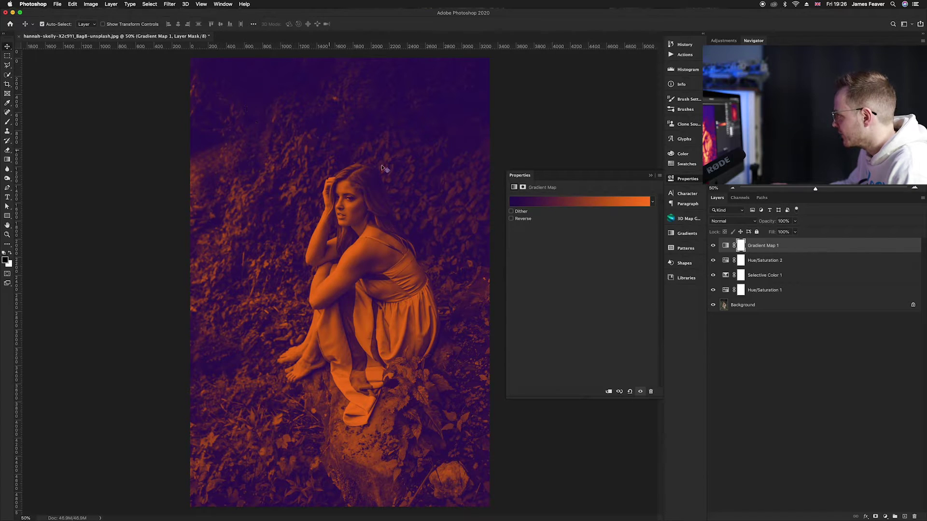
{"action": "left_click", "coordinate": [672, 178]}
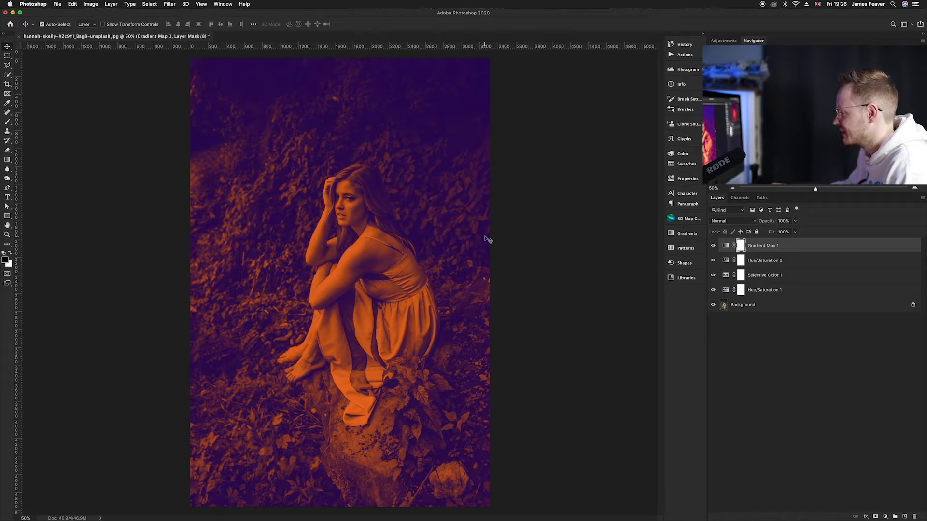
Set the Gradient Map layer's blend mode to Soft Light and its opacity to 20%
{"action": "left_click", "coordinate": [729, 247]}
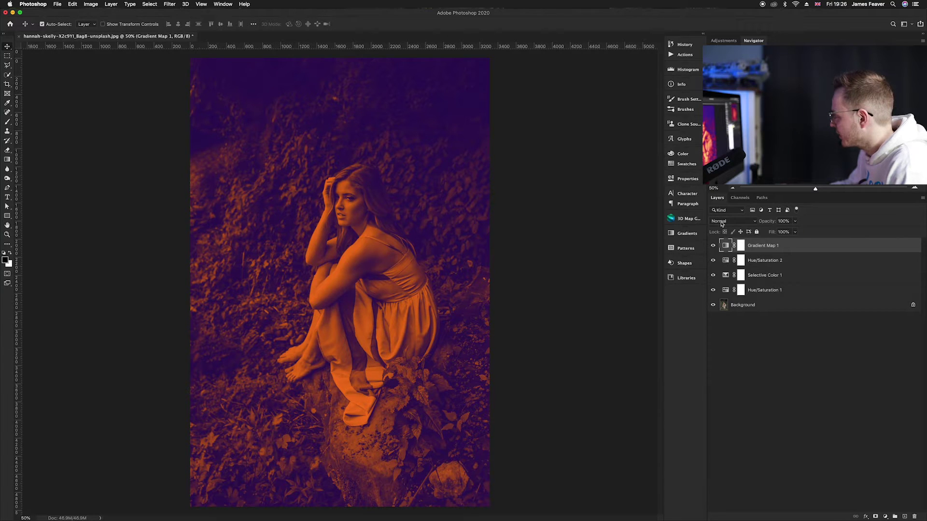
{"action": "left_click", "coordinate": [721, 224]}
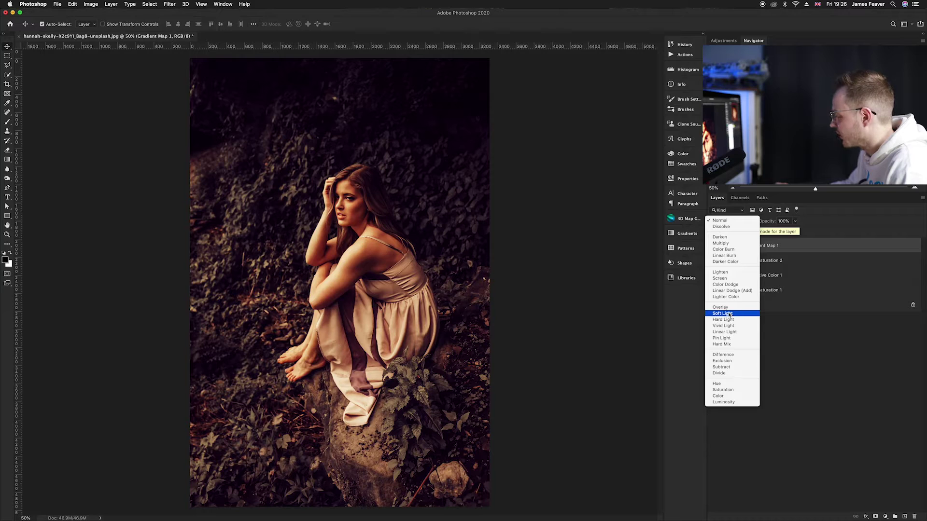
{"action": "left_click", "coordinate": [729, 314]}
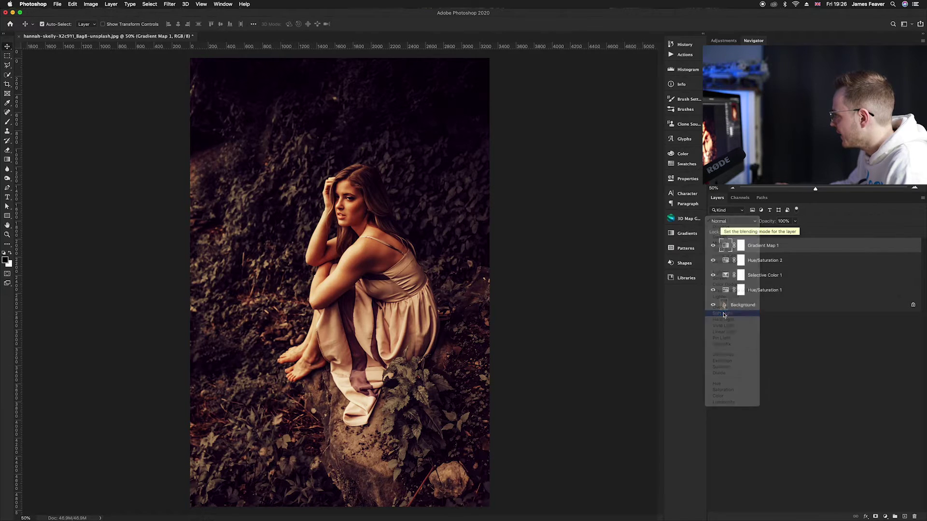
{"action": "left_click", "coordinate": [782, 221]}
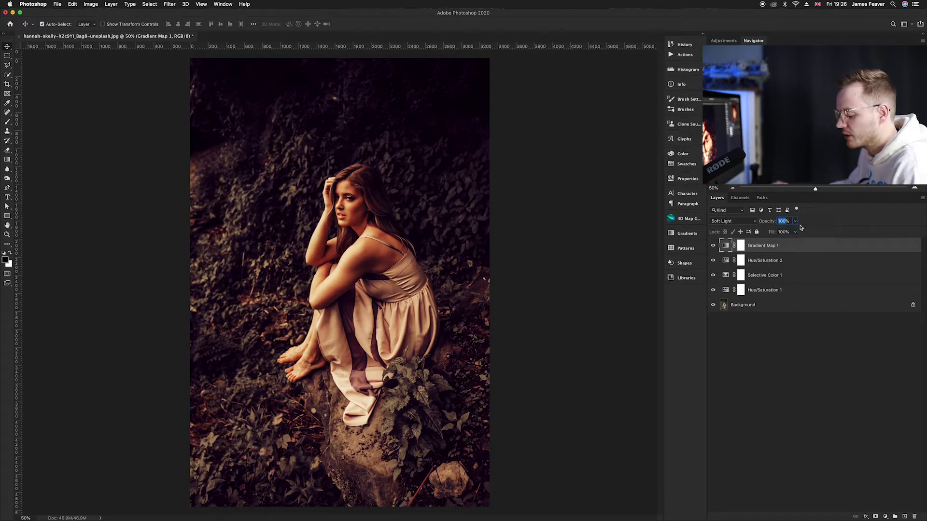
{"action": "type", "text": "20"}
{"action": "key", "text": "Return"}
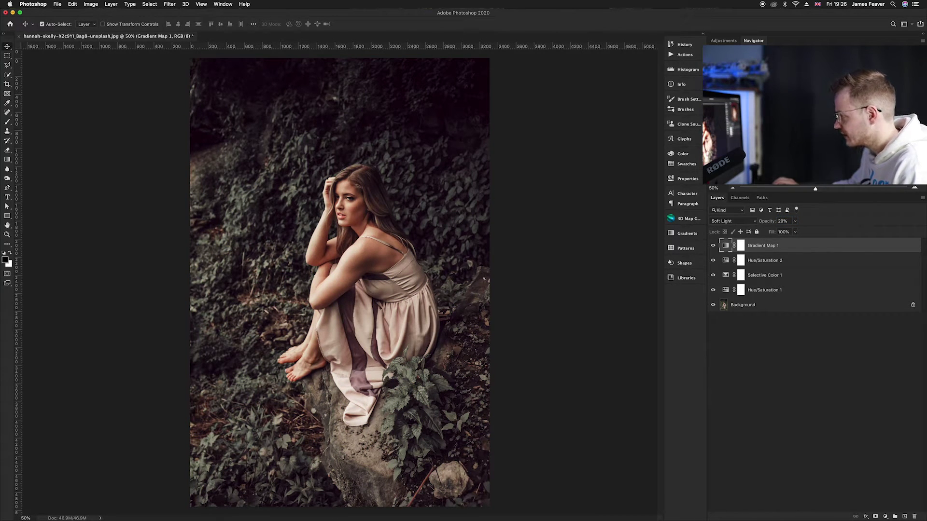
{"action": "left_click", "coordinate": [809, 365]}
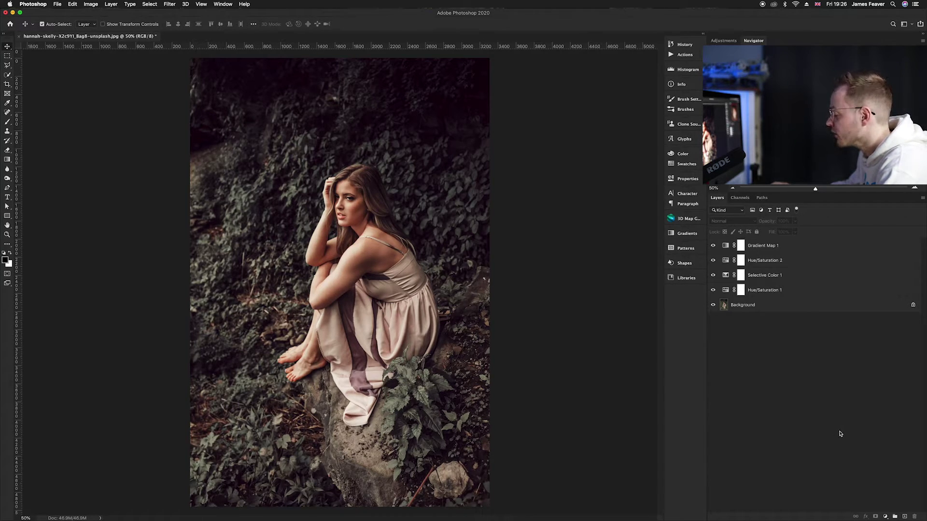
Add a Vibrance adjustment layer on top of the stack with Vibrance at +40 and deselect the layer
{"action": "left_click", "coordinate": [885, 516]}
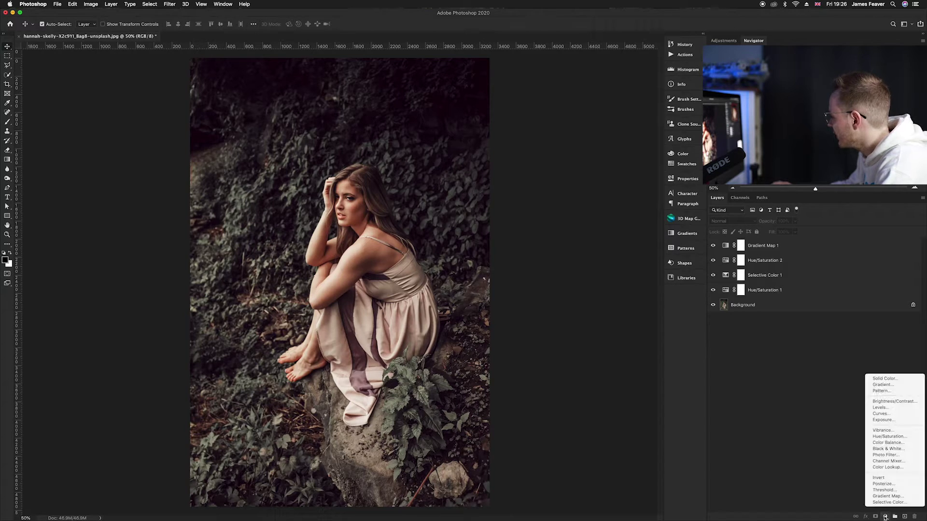
{"action": "left_click", "coordinate": [879, 431]}
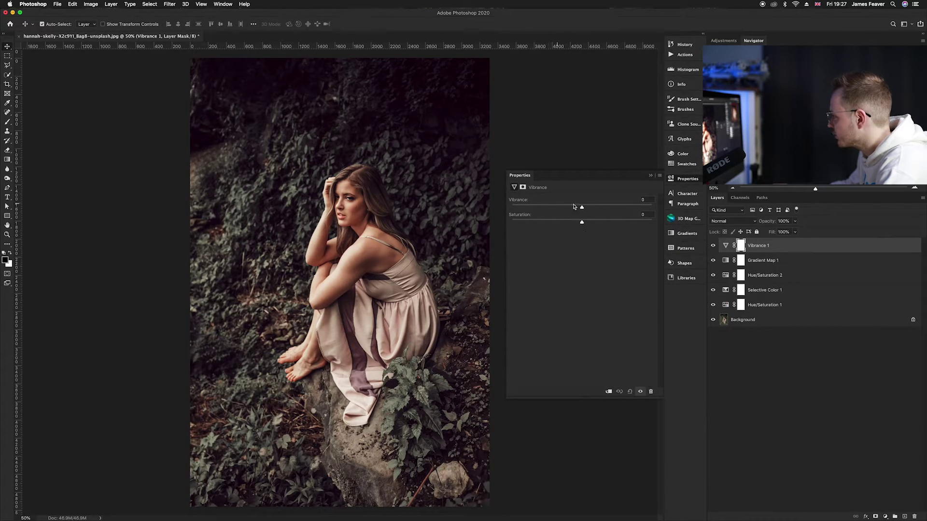
{"action": "left_click", "coordinate": [646, 200]}
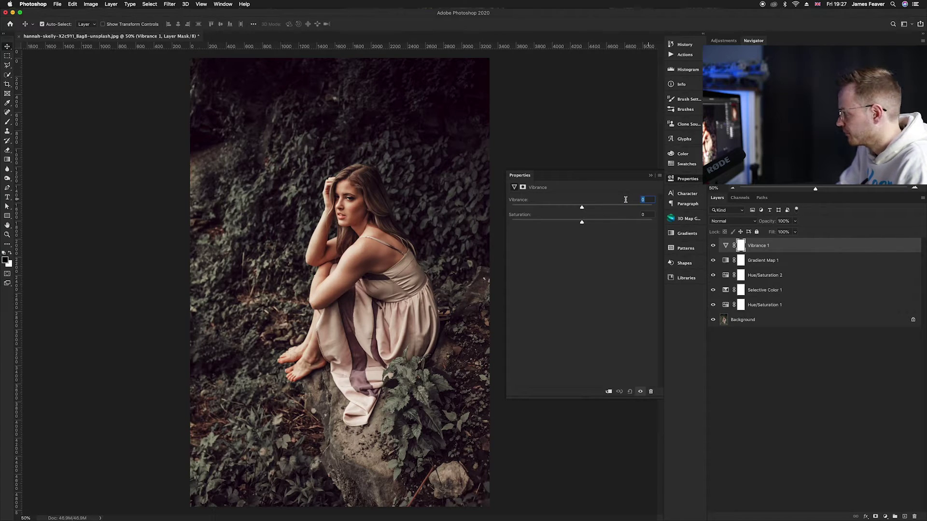
{"action": "type", "text": "40"}
{"action": "key", "text": "Return"}
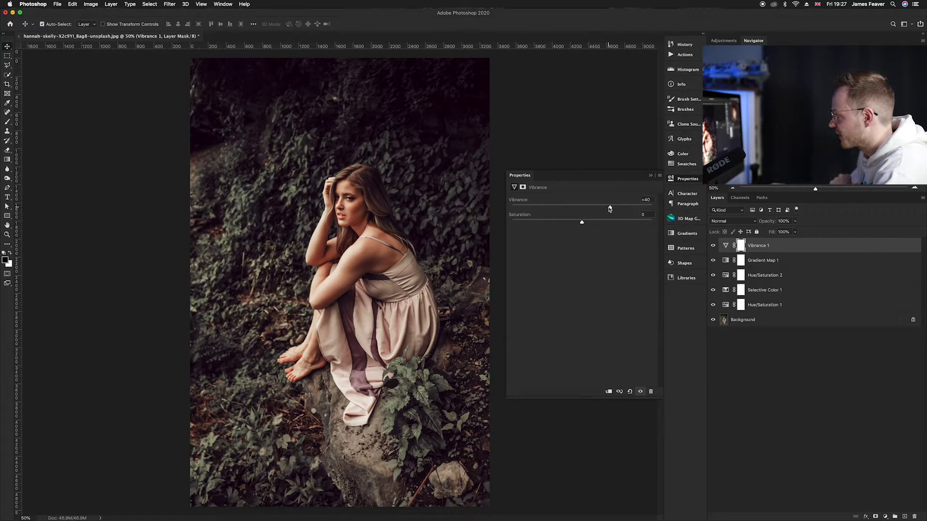
{"action": "left_click", "coordinate": [686, 179]}
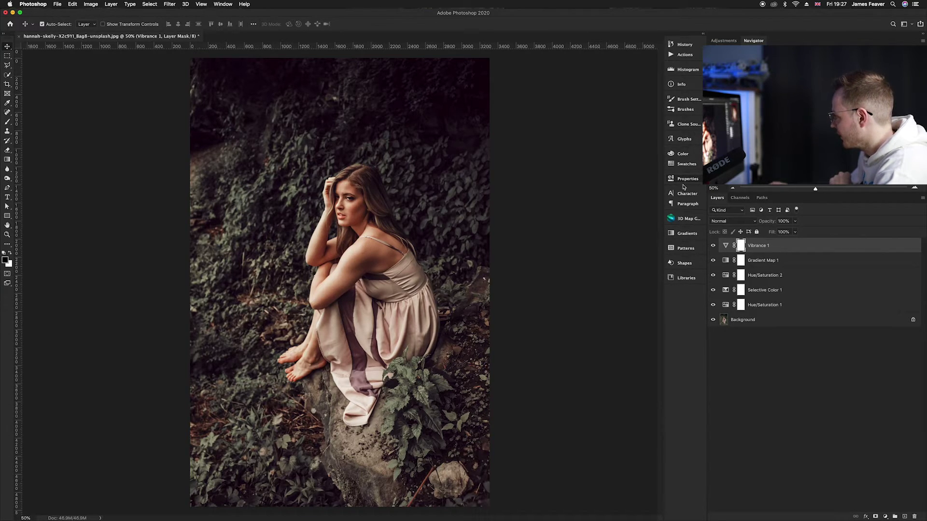
{"action": "left_click", "coordinate": [752, 416]}
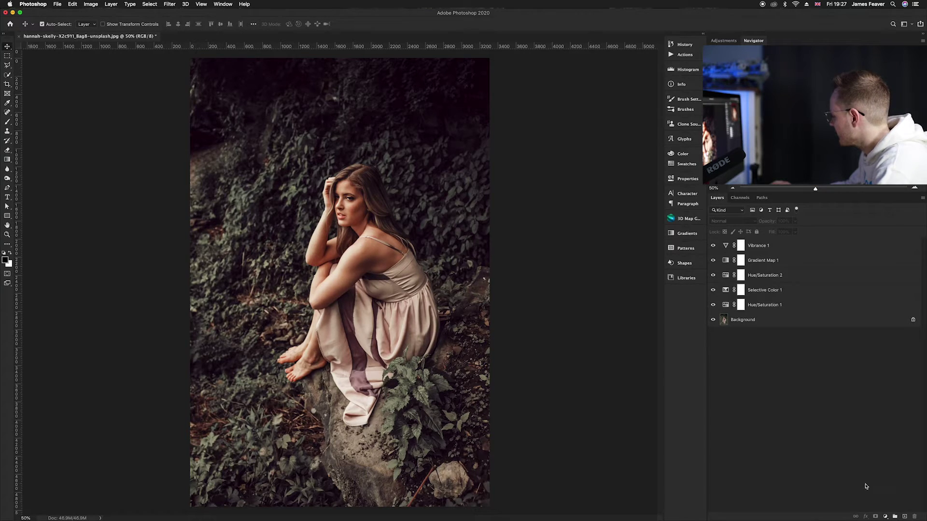
Add a Curves adjustment layer on top and lift the RGB curve's black point to an output of about 21
{"action": "left_click", "coordinate": [885, 516]}
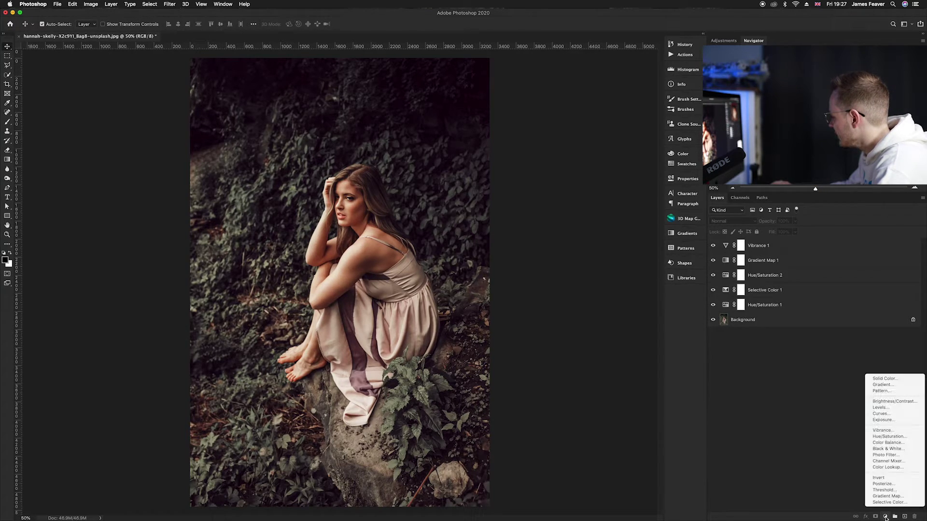
{"action": "left_click", "coordinate": [893, 414]}
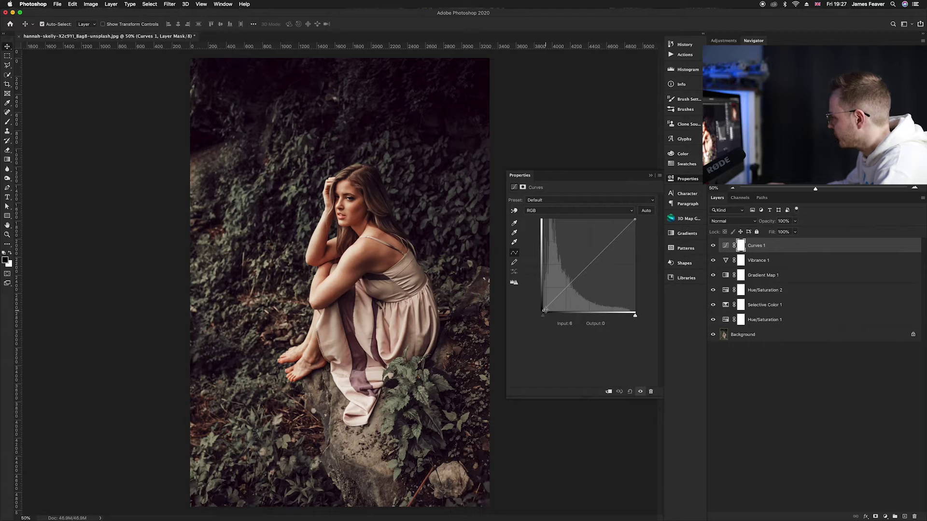
{"action": "left_click_drag", "start_coordinate": [542, 312], "coordinate": [542, 304]}
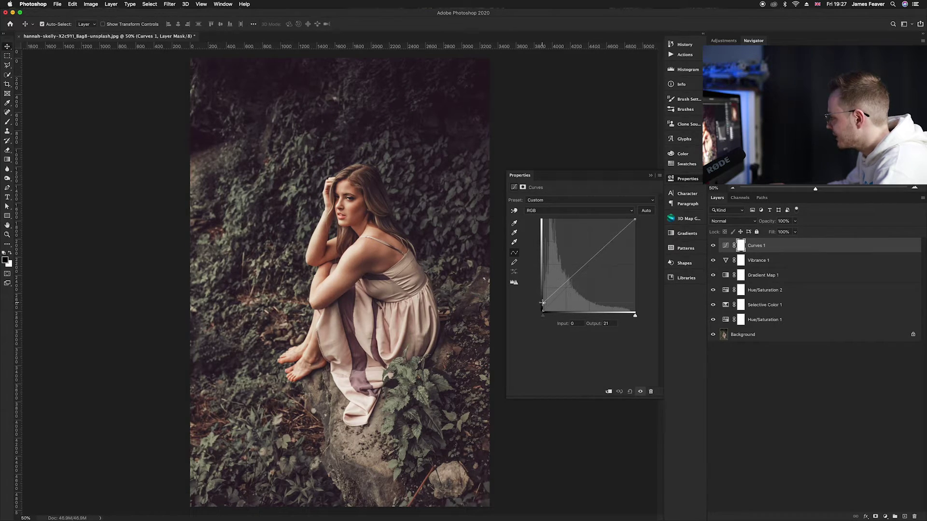
Add RGB curve points at about input 62, output 63 and input 161, output 161, and raise the black point's output to 26
{"action": "left_click_drag", "start_coordinate": [564, 283], "coordinate": [565, 288]}
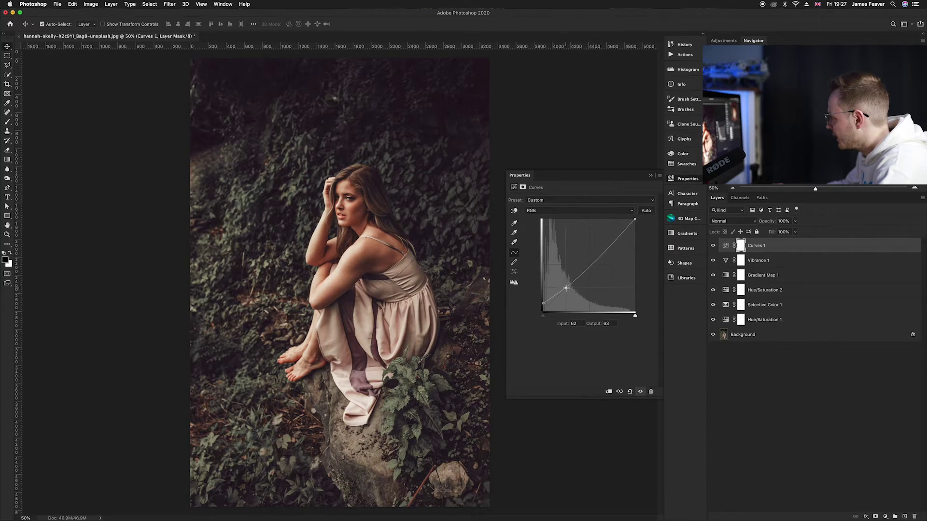
{"action": "left_click", "coordinate": [601, 253]}
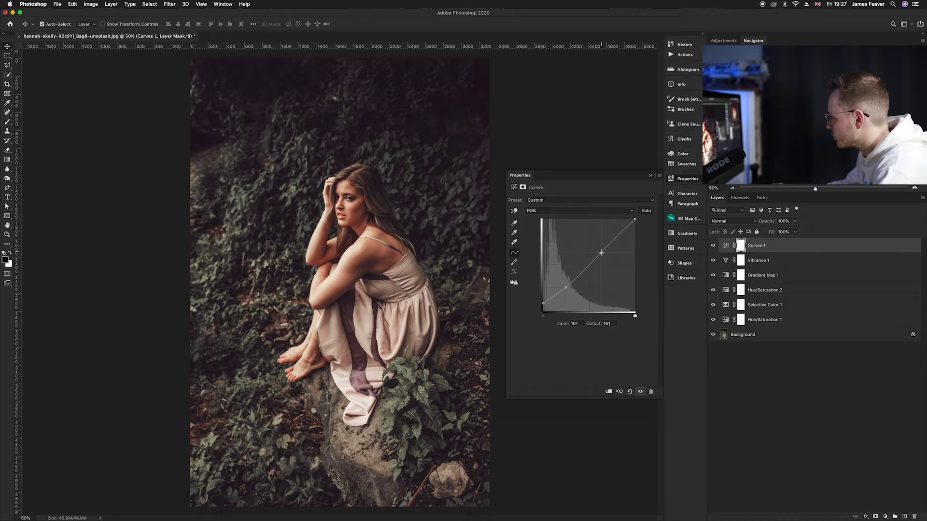
{"action": "left_click", "coordinate": [542, 304]}
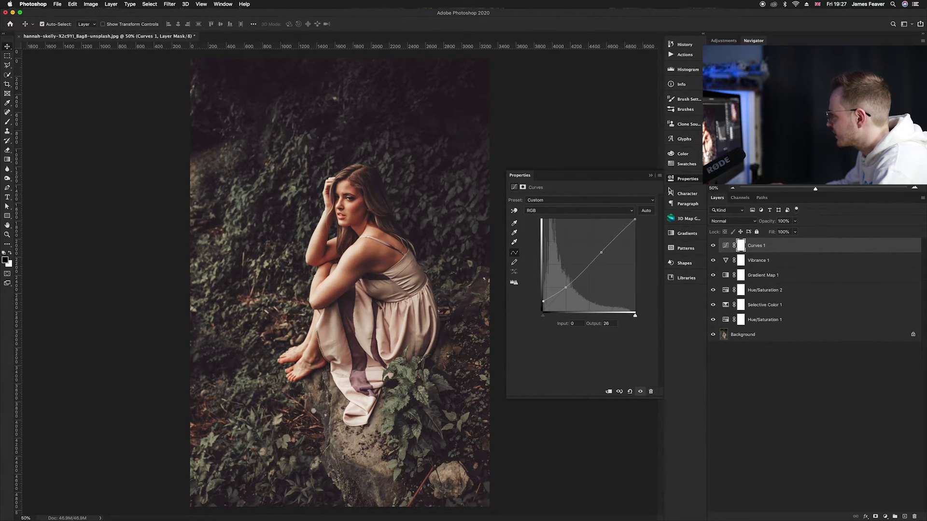
{"action": "left_click", "coordinate": [678, 179]}
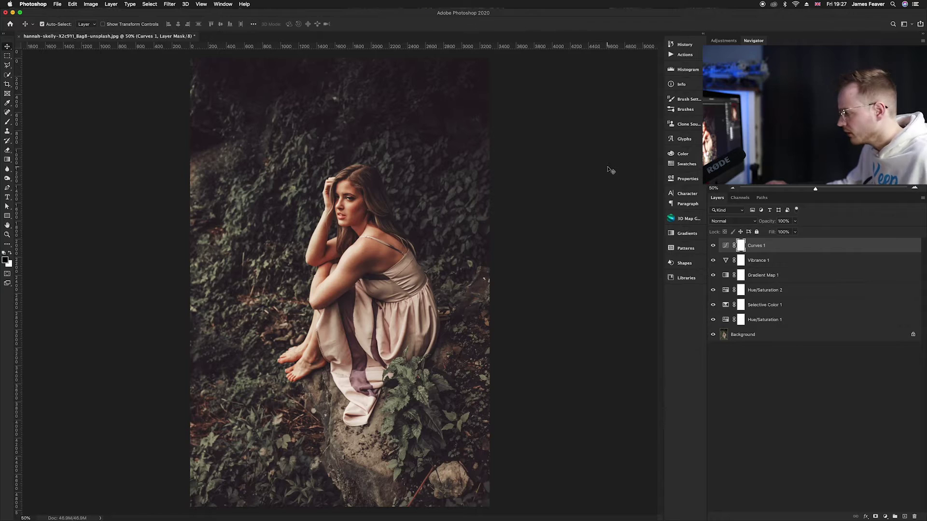
{"action": "left_click", "coordinate": [756, 403]}
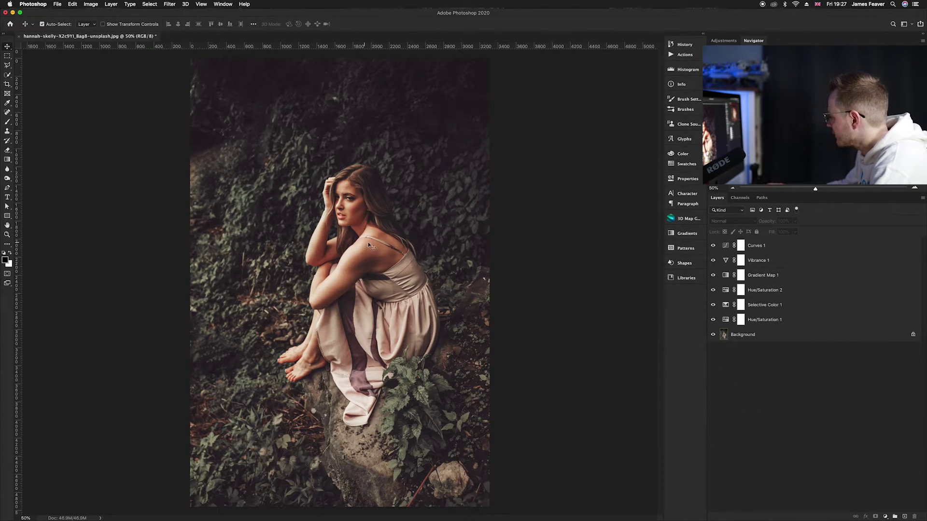
Add a Gradient fill layer on top as a vignette, with Radial style, Reverse enabled and a scale of 300%
{"action": "left_click", "coordinate": [885, 517]}
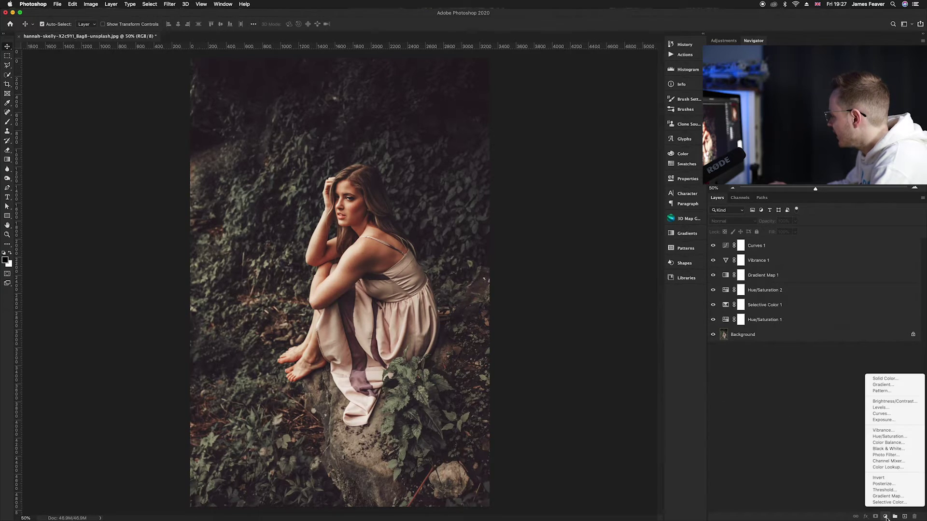
{"action": "left_click", "coordinate": [884, 385]}
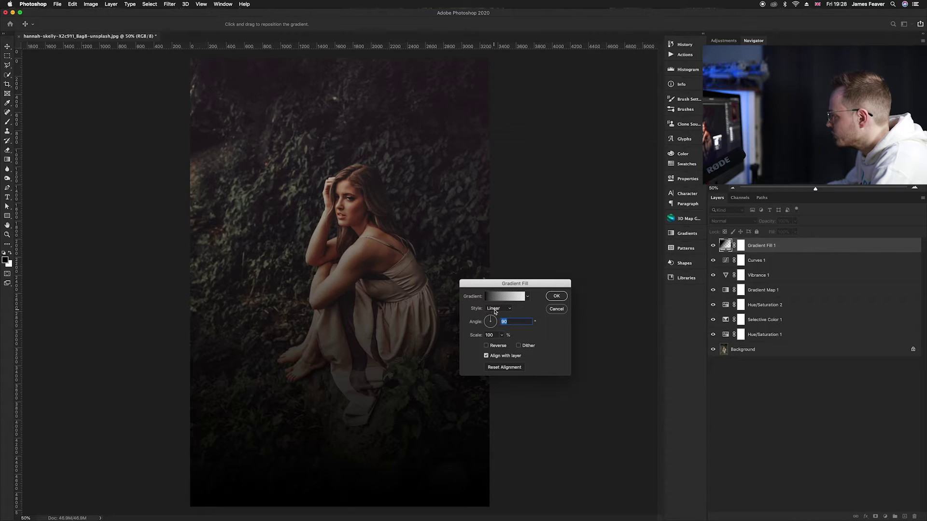
{"action": "left_click", "coordinate": [493, 309]}
{"action": "left_click", "coordinate": [494, 315]}
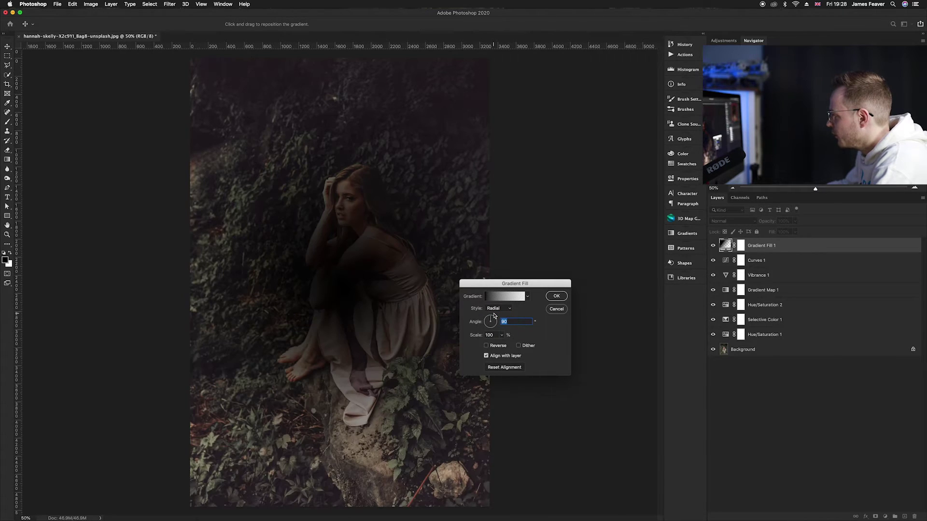
{"action": "left_click", "coordinate": [493, 348]}
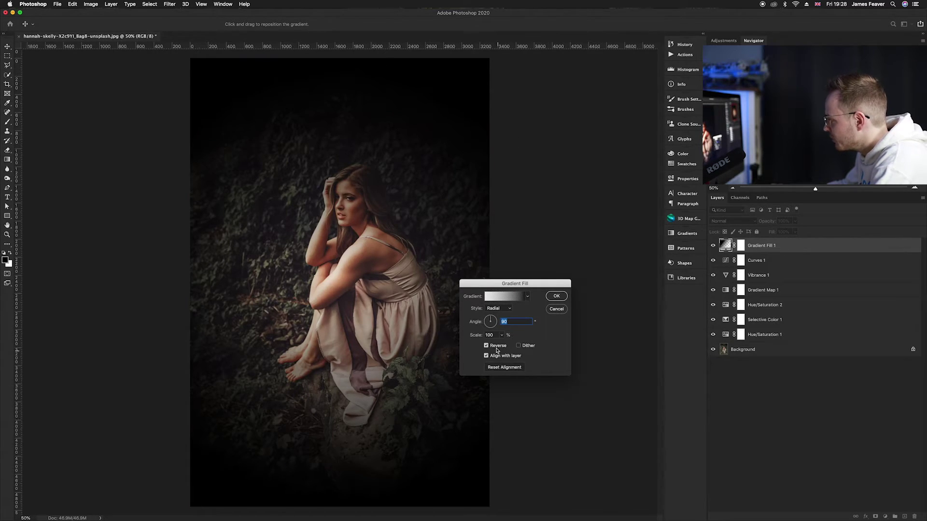
{"action": "key", "text": "Tab"}
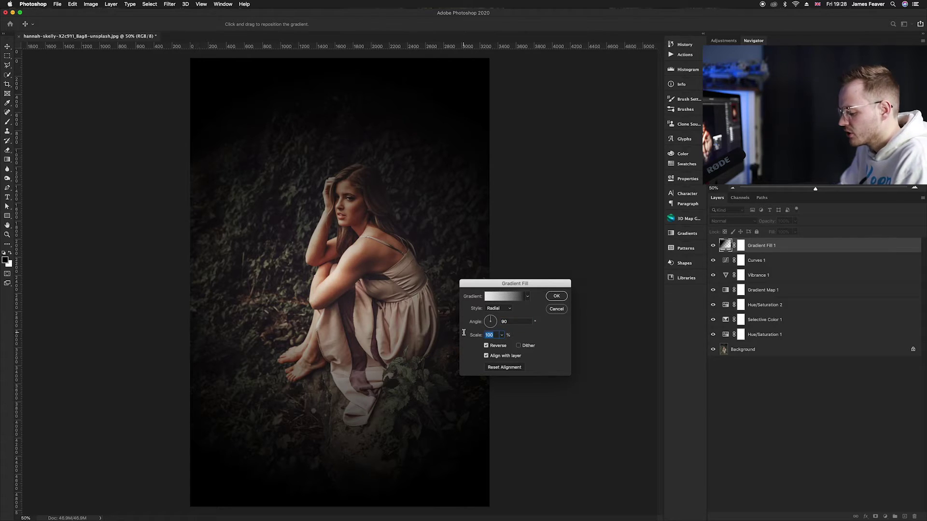
{"action": "type", "text": "300"}
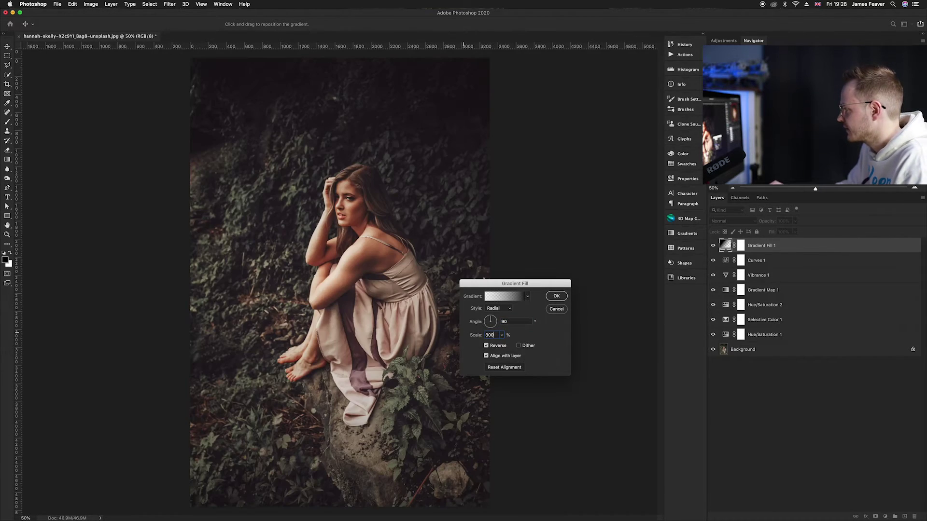
{"action": "key", "text": "Return"}
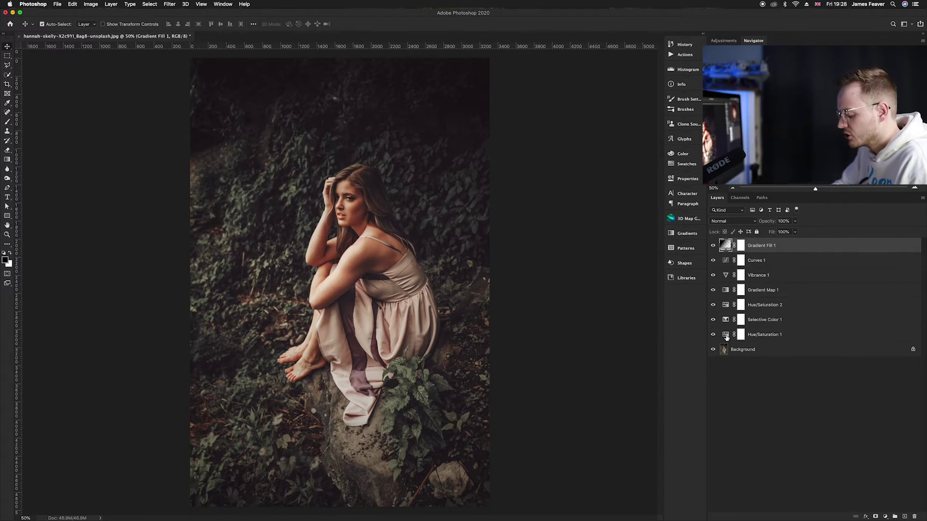
Group all layers above the Background as "Edits" and toggle the group's visibility to compare before and after
{"action": "left_click", "coordinate": [726, 336], "text": "shift"}
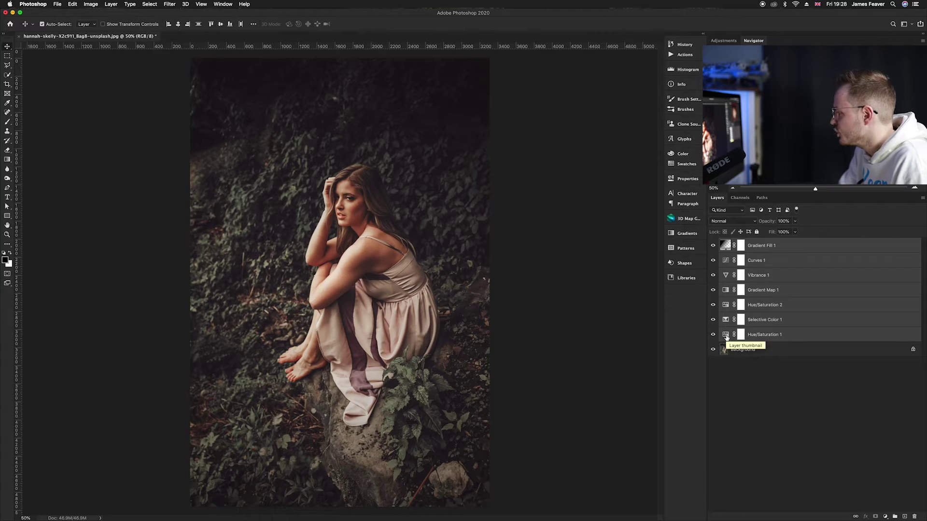
{"action": "key", "text": "super+g"}
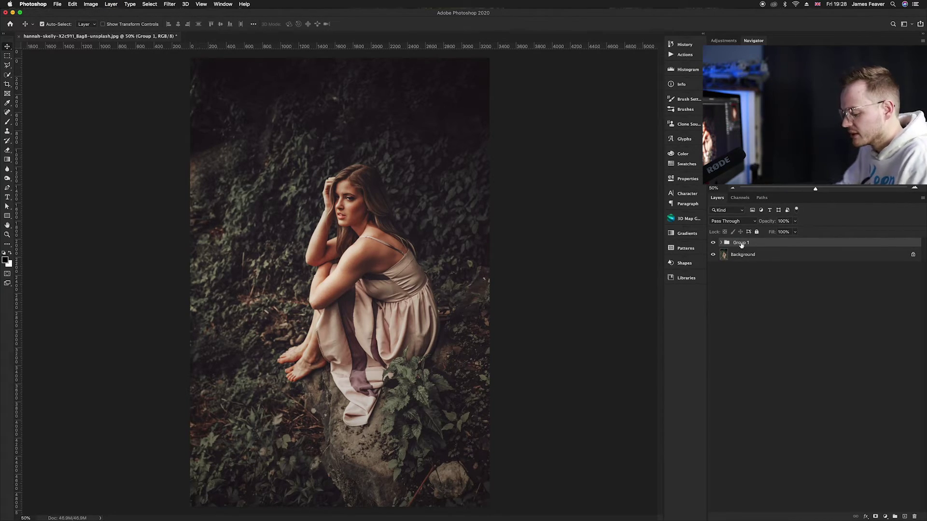
{"action": "type", "text": "Edits"}
{"action": "key", "text": "Return"}
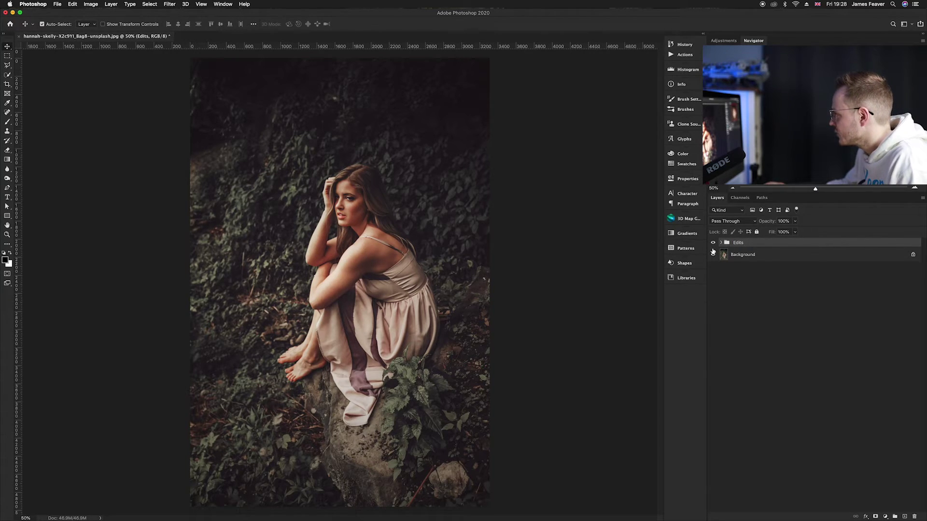
{"action": "left_click", "coordinate": [714, 243]}
{"action": "left_click", "coordinate": [714, 243]}
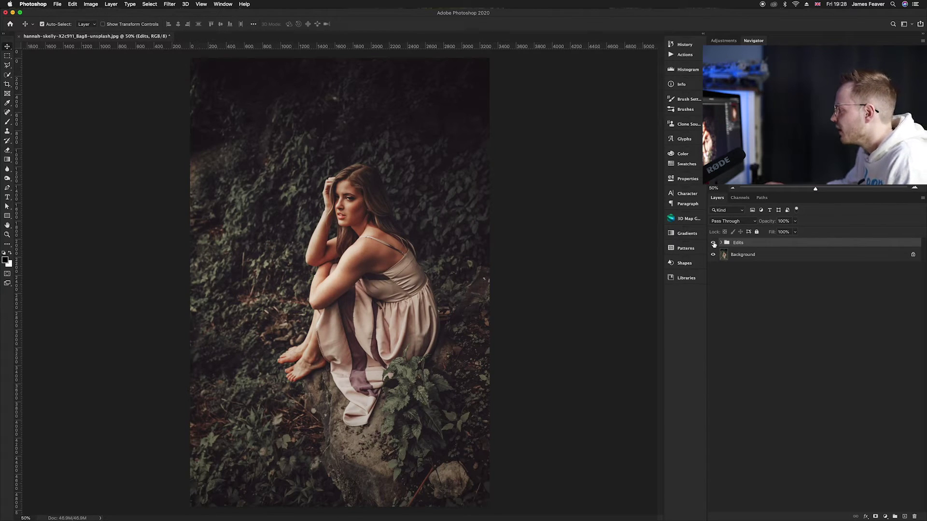
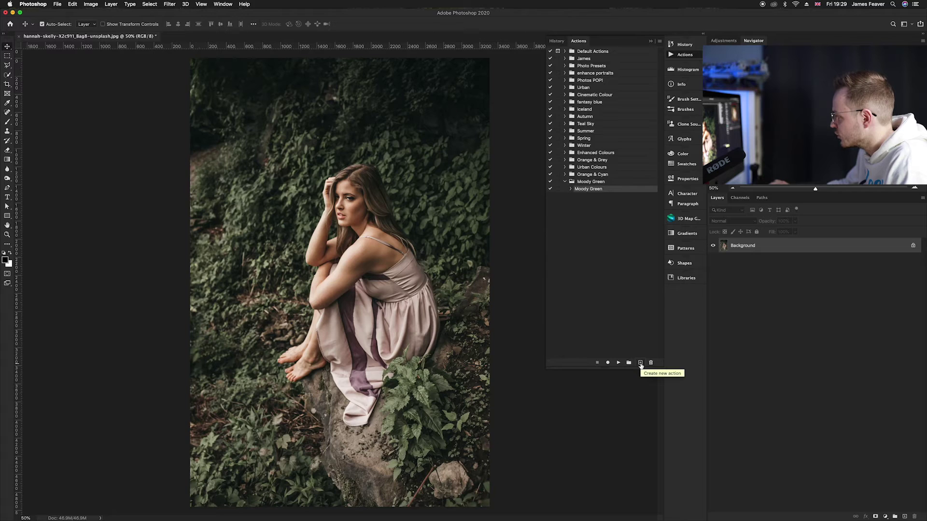
{"action": "left_click", "coordinate": [640, 362]}
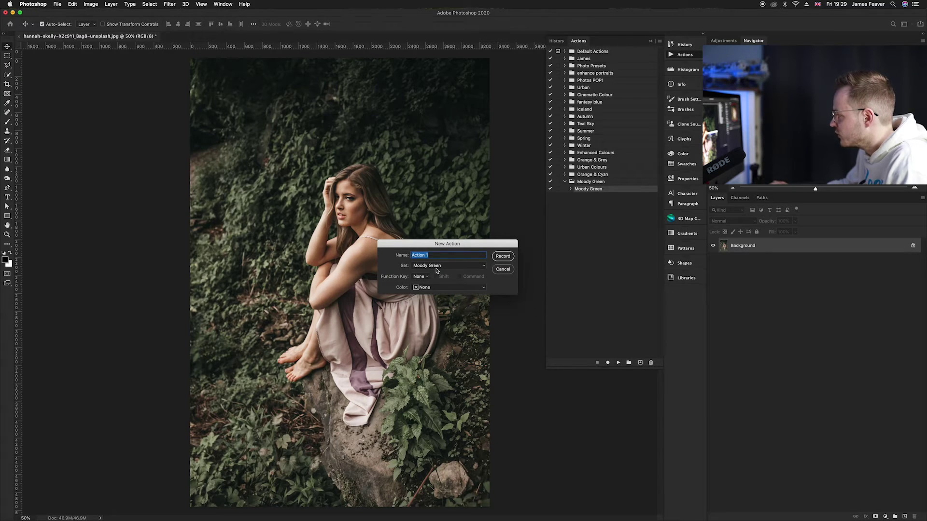
{"action": "left_click", "coordinate": [414, 266]}
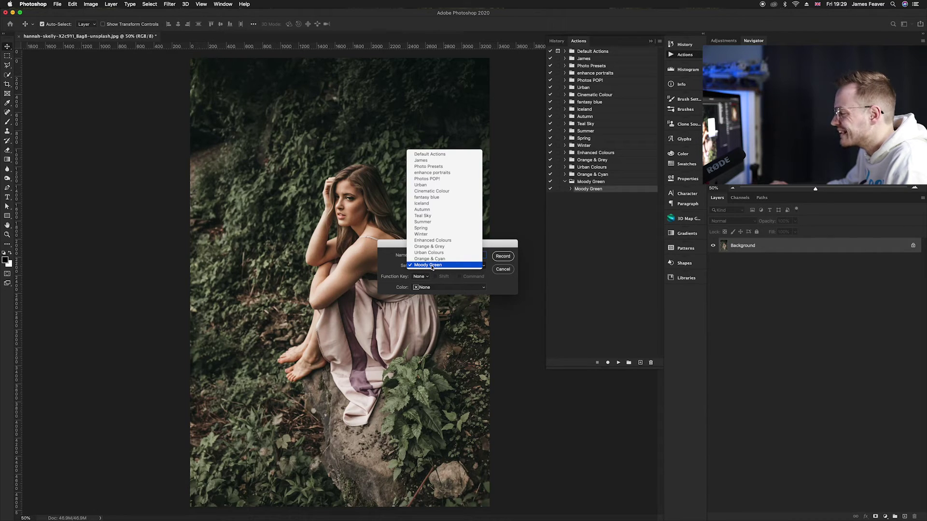
{"action": "left_click", "coordinate": [432, 265]}
{"action": "left_click", "coordinate": [496, 256]}
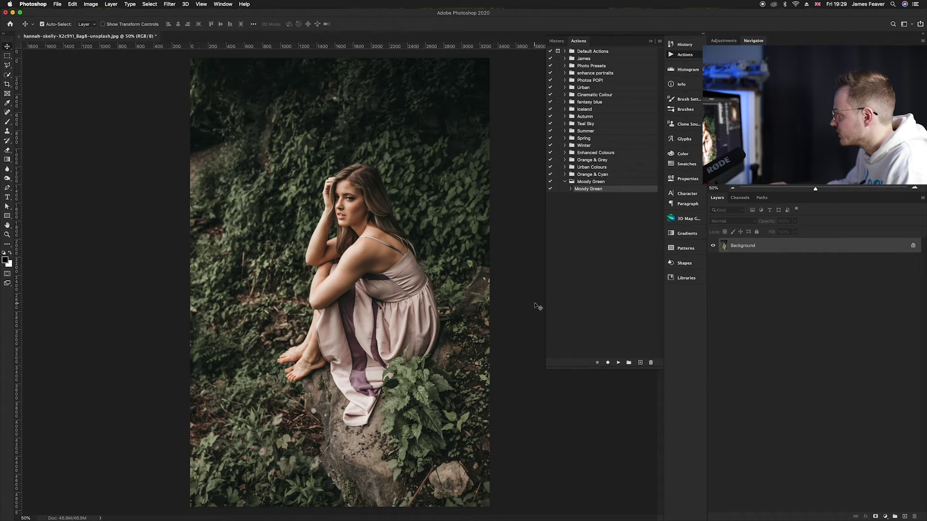
Review the recorded steps of the Moody Green action and play the action on the ungraded photo
{"action": "left_click", "coordinate": [571, 189]}
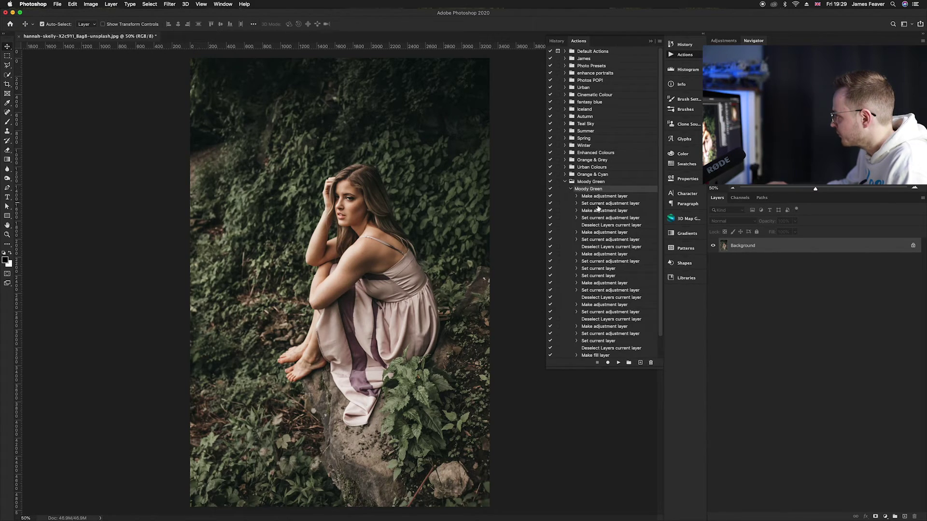
{"action": "scroll", "coordinate": [598, 207], "scroll_direction": "down", "scroll_amount": 2}
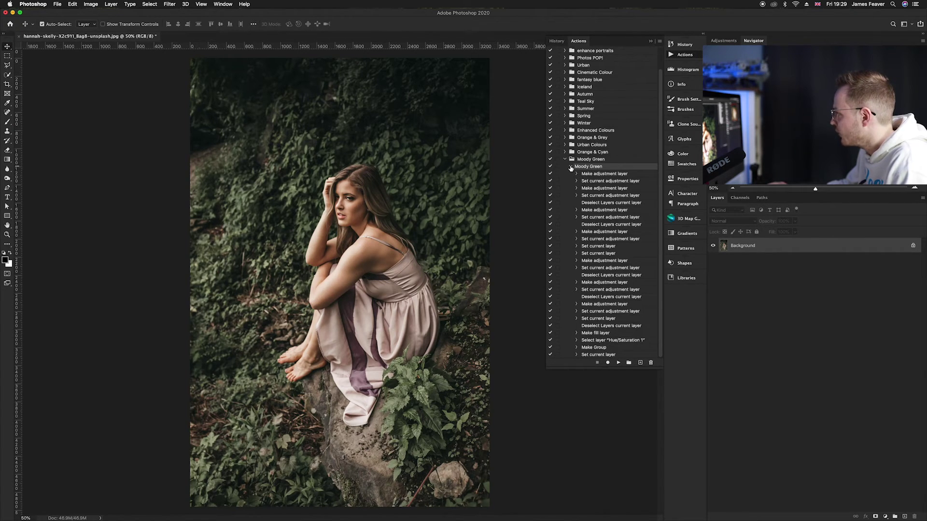
{"action": "left_click", "coordinate": [571, 167]}
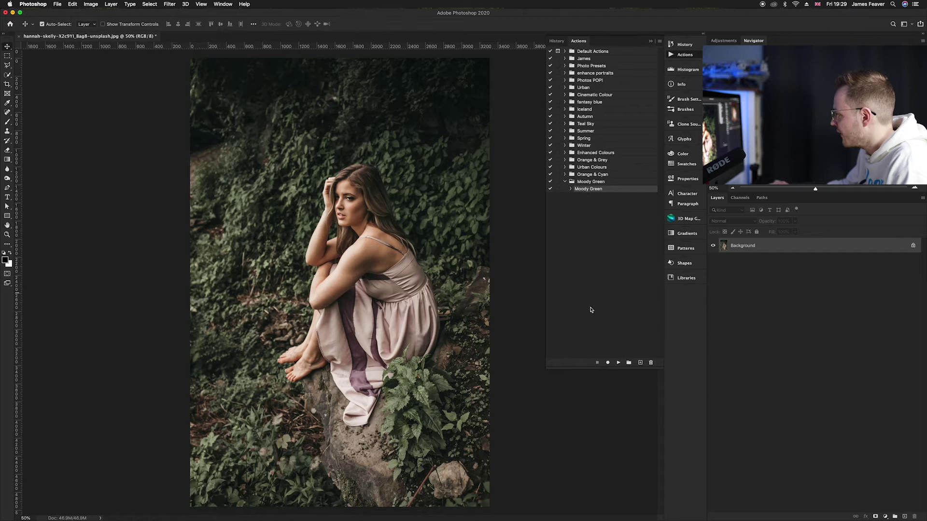
{"action": "left_click", "coordinate": [618, 362]}
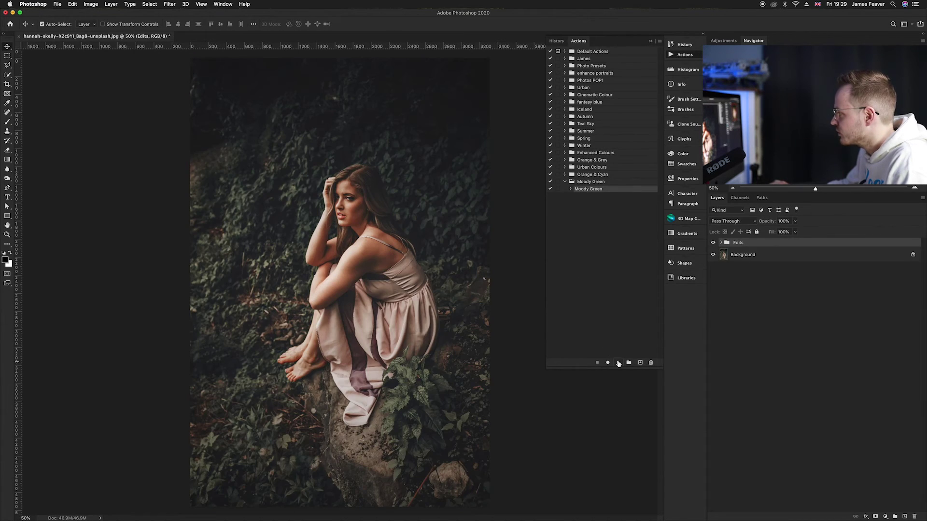